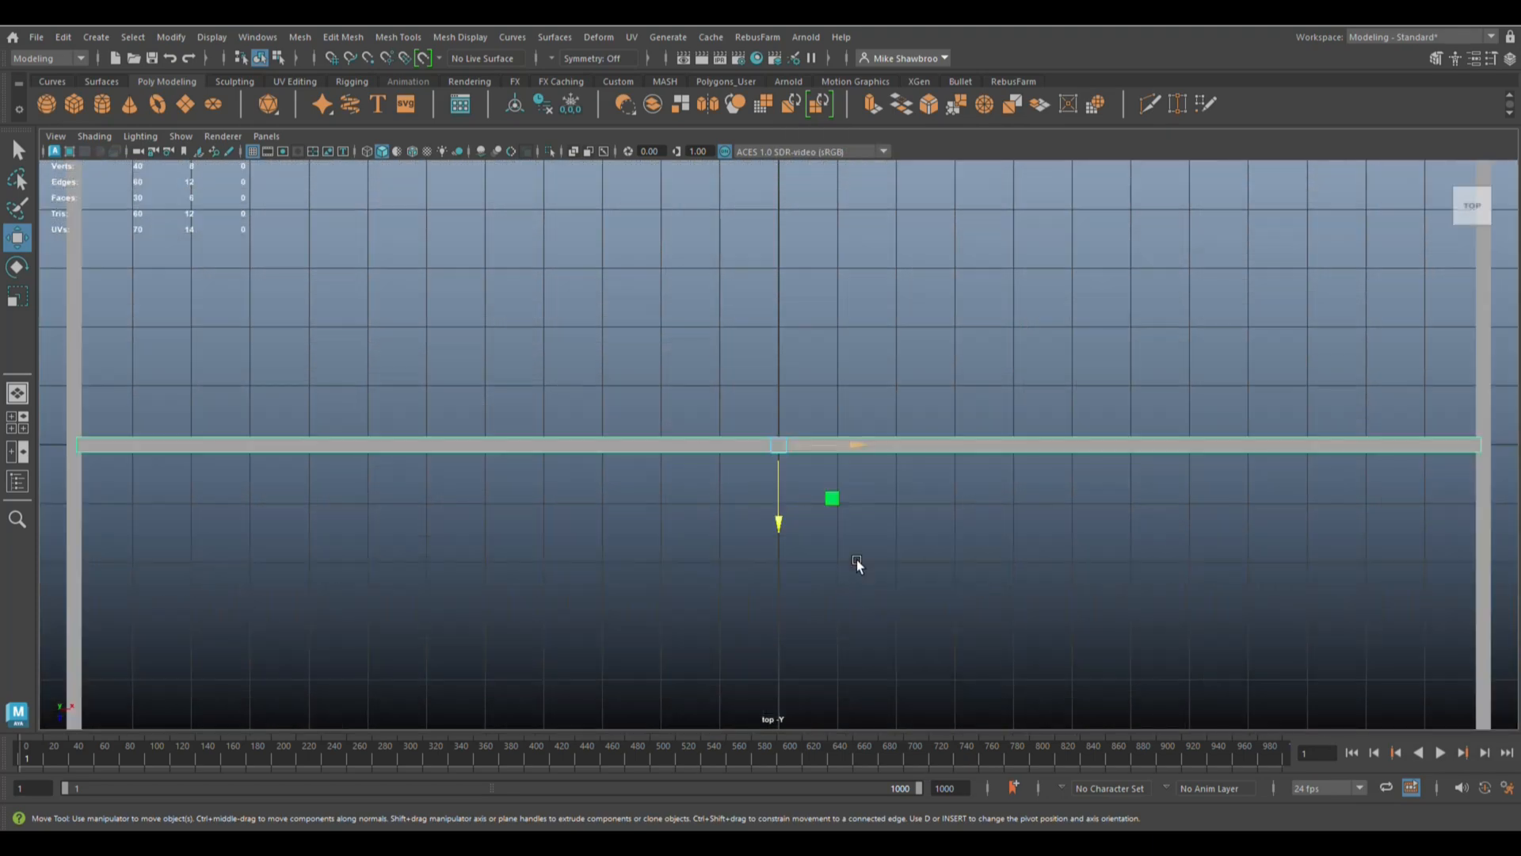
# - Shorten the central crossbar in the top view by moving both ends' vertices inward with grid snapping
pyautogui.moveTo(848, 442); pyautogui.dragTo(825, 442)
pyautogui.press('F9')
pyautogui.moveTo(527, 380); pyautogui.dragTo(633, 538)
pyautogui.press('w')
pyautogui.press('x')
pyautogui.moveTo(662, 446); pyautogui.dragTo(575, 449)
pyautogui.moveTo(935, 396); pyautogui.dragTo(971, 467)
pyautogui.press('x')
pyautogui.press('space')
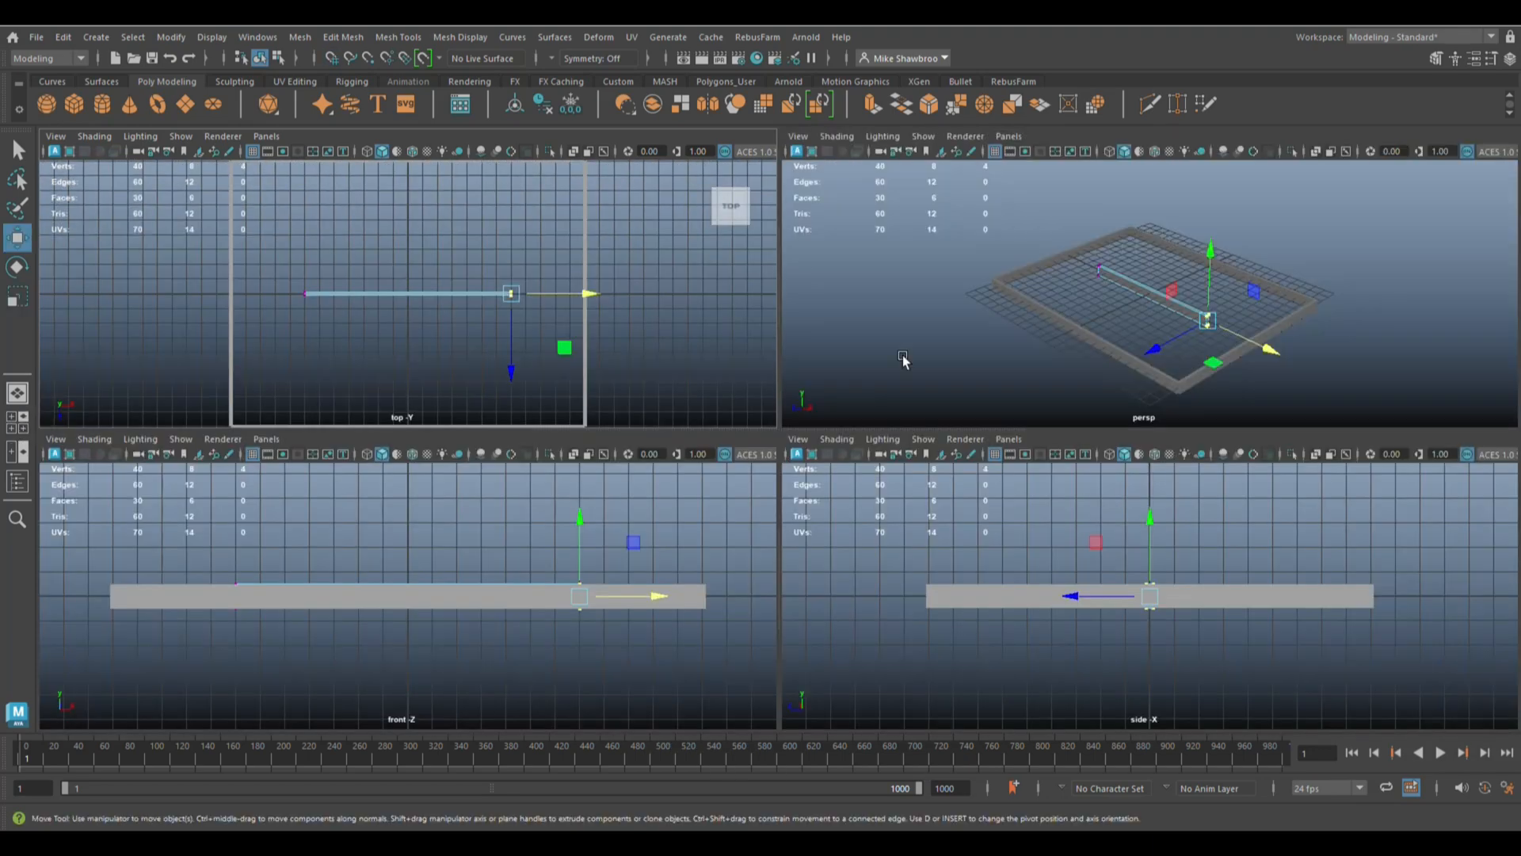
# - Return the crossbar to object mode and raise it above the rectangular frame as a roof ridge beam
pyautogui.press('space')
pyautogui.moveTo(832, 375); pyautogui.dragTo(911, 353, button='right')
pyautogui.moveTo(795, 268); pyautogui.dragTo(796, 184)
pyautogui.keyDown('alt'); pyautogui.moveTo(974, 385); pyautogui.dragTo(875, 340); pyautogui.keyUp('alt')
pyautogui.moveTo(783, 184); pyautogui.dragTo(786, 213)
pyautogui.keyDown('alt'); pyautogui.moveTo(705, 388); pyautogui.dragTo(594, 469); pyautogui.keyUp('alt')
# - Duplicate the ridge beam, rotate the copy with snapped rotation and place it at one end of the ridge
pyautogui.hotkey('ctrl', 'd')
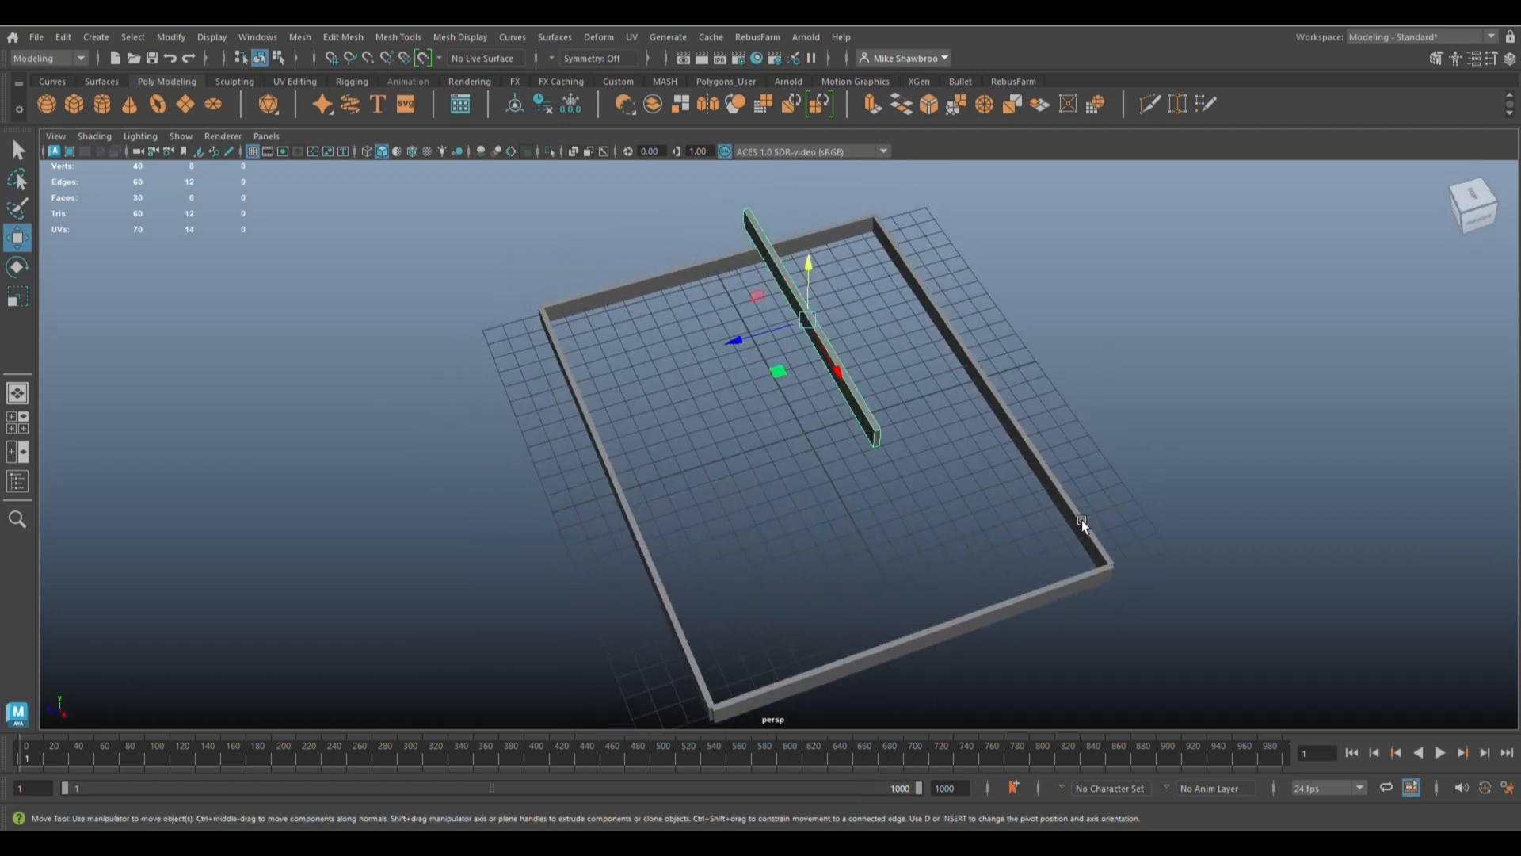
pyautogui.press('e')
pyautogui.press('j')
pyautogui.moveTo(762, 369); pyautogui.dragTo(640, 540)
pyautogui.press('w')
pyautogui.press('space')
pyautogui.press('space')
pyautogui.press('f')
pyautogui.moveTo(851, 446); pyautogui.dragTo(852, 453)
pyautogui.scroll(-3, 887, 460)
# - Move the copied beam's outer end vertices to the frame corner so it slopes diagonally from the ridge end
pyautogui.moveTo(951, 380); pyautogui.dragTo(881, 385, button='right')
pyautogui.moveTo(765, 617); pyautogui.dragTo(928, 520)
pyautogui.scroll(3, 1113, 436)
pyautogui.moveTo(968, 441); pyautogui.dragTo(1038, 406, button='right')
pyautogui.moveTo(940, 495); pyautogui.dragTo(965, 605)
pyautogui.click(1136, 569)
pyautogui.scroll(-3, 1030, 507)
# - Duplicate the diagonal beam, shift it to the opposite ridge end and move its outer vertices to the other front corner
pyautogui.moveTo(814, 374); pyautogui.dragTo(896, 331, button='right')
pyautogui.click(868, 446)
pyautogui.hotkey('ctrl', 'd')
pyautogui.moveTo(777, 437); pyautogui.dragTo(483, 435)
pyautogui.moveTo(554, 378); pyautogui.dragTo(506, 428, button='right')
pyautogui.moveTo(523, 445); pyautogui.dragTo(632, 539)
pyautogui.moveTo(664, 489); pyautogui.dragTo(485, 485)
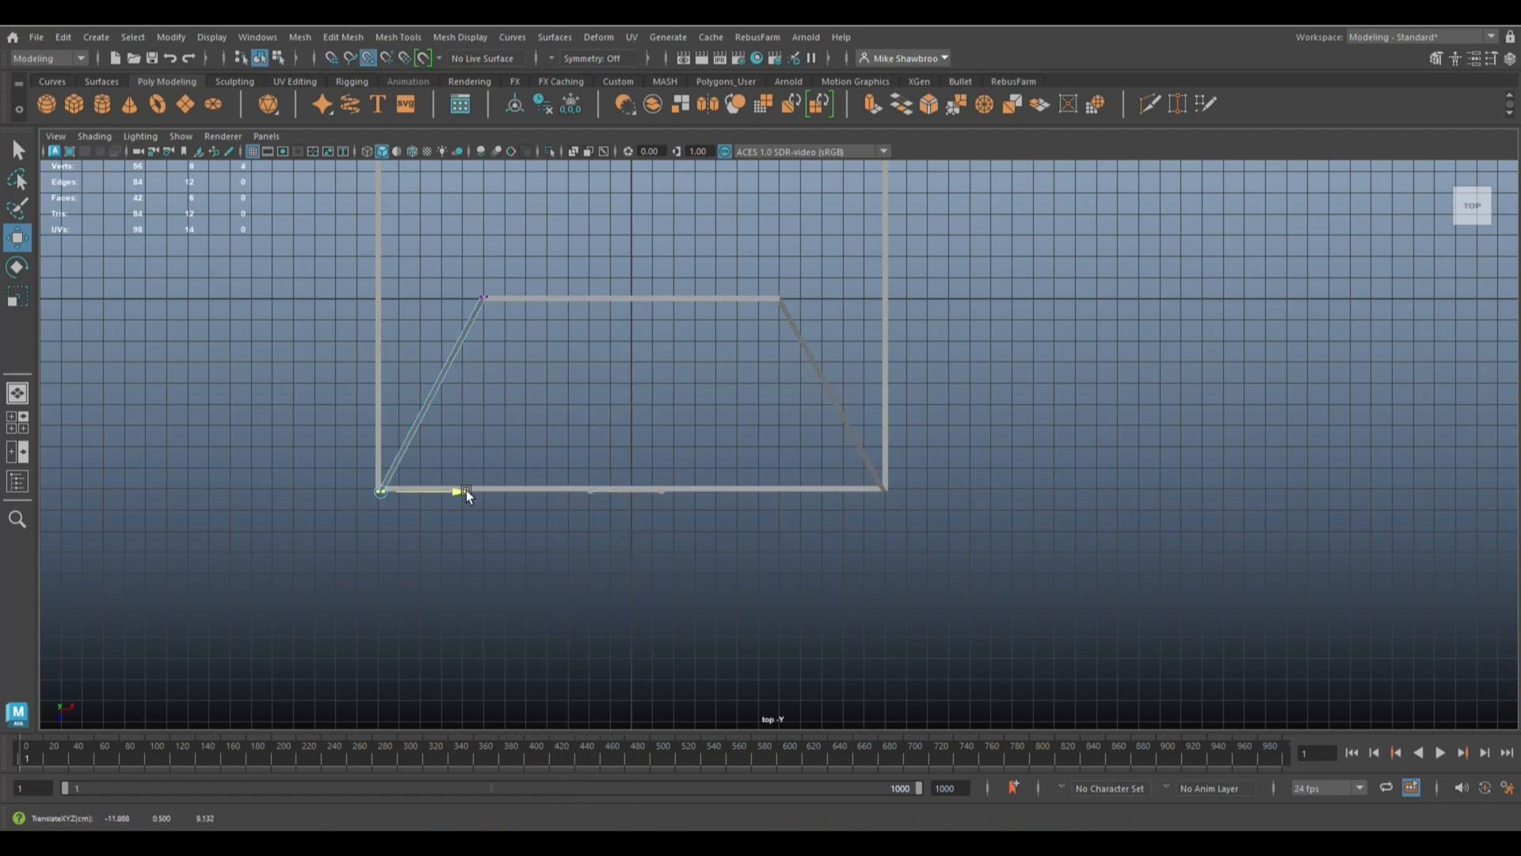
pyautogui.scroll(-3, 697, 539)
# - Combine the two diagonal corner beams into one mesh
pyautogui.click(808, 402)
pyautogui.keyDown('shift'); pyautogui.click(556, 396); pyautogui.keyUp('shift')
pyautogui.click(303, 40)
pyautogui.click(319, 91)
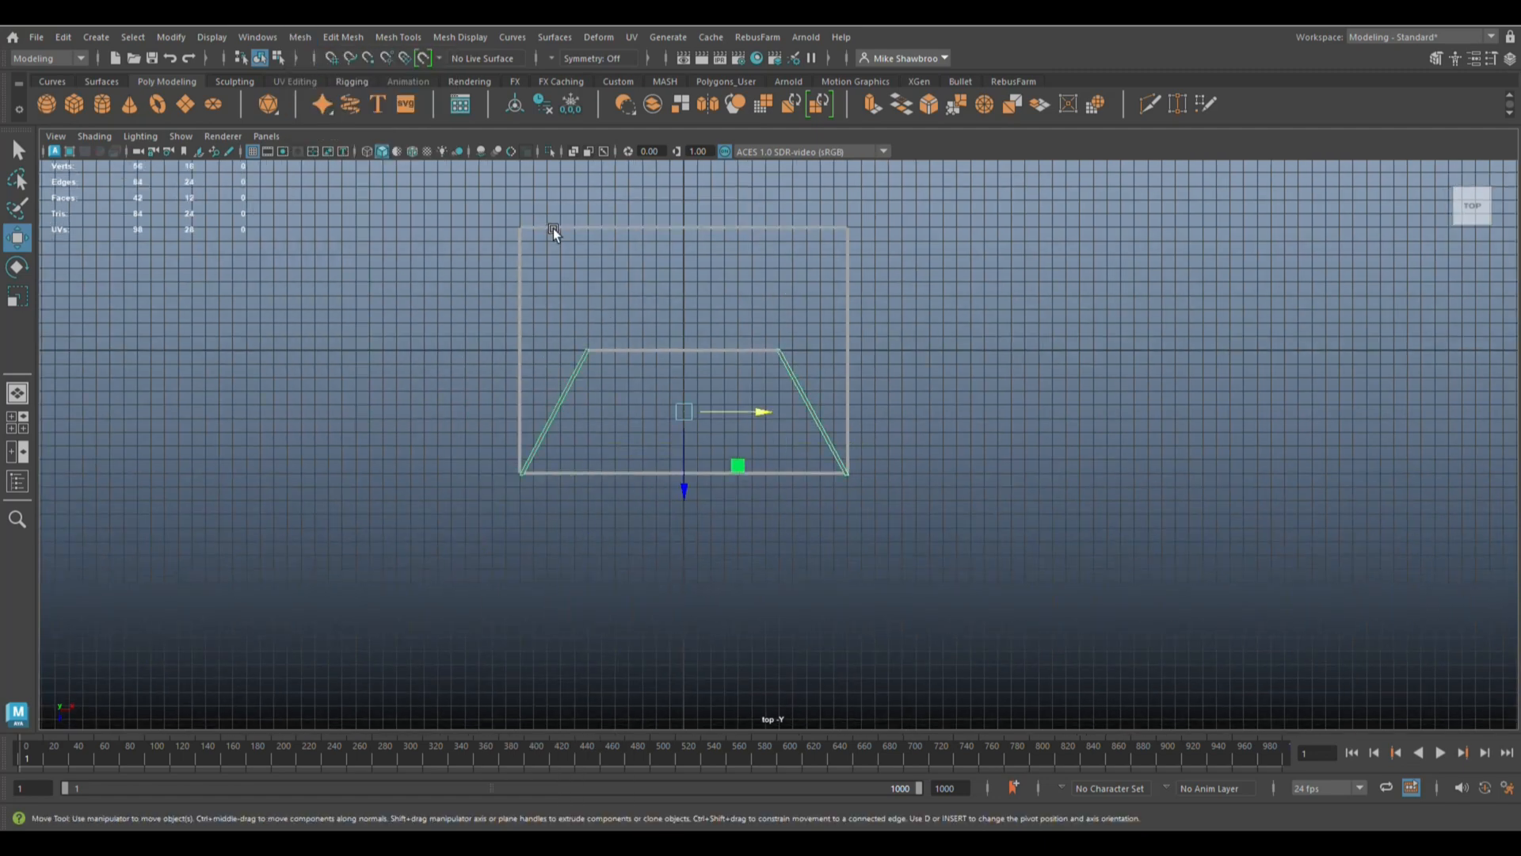
# - Duplicate the combined diagonal pair, rotate it to face the opposite side and move it to the back of the ridge
pyautogui.hotkey('ctrl', 'd')
pyautogui.press('e')
pyautogui.moveTo(731, 345); pyautogui.dragTo(783, 545)
pyautogui.press('w')
pyautogui.press('v')
pyautogui.moveTo(684, 483); pyautogui.dragTo(705, 318)
pyautogui.moveTo(687, 439); pyautogui.dragTo(703, 286)
pyautogui.scroll(2, 703, 285)
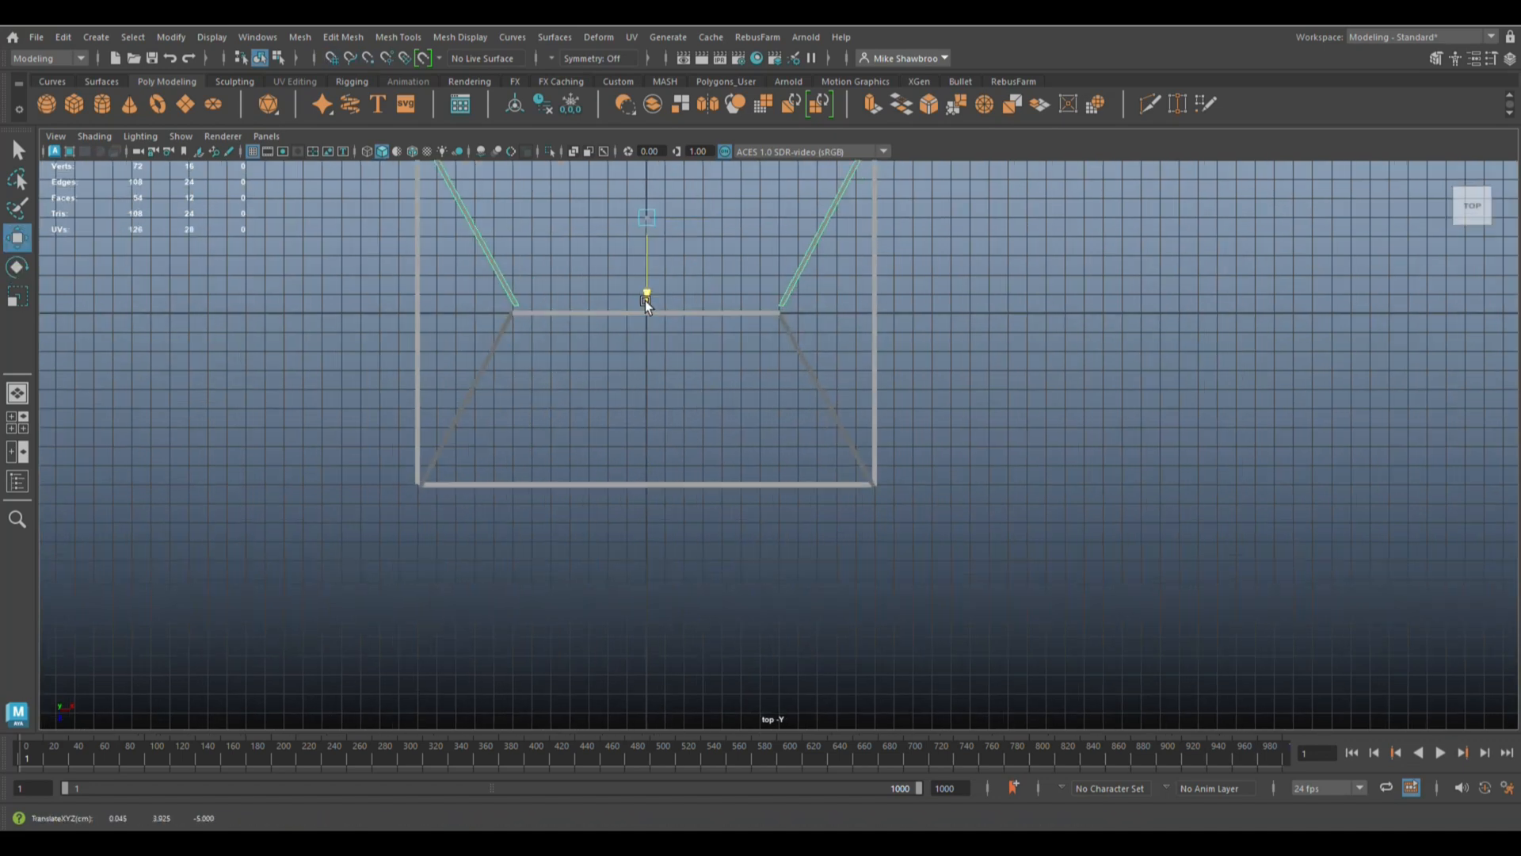
# - Separate the combined diagonal pair and nudge the beams slightly along X to line up with the ridge ends
pyautogui.click(811, 430)
pyautogui.scroll(4, 1036, 645)
pyautogui.keyDown('alt'); pyautogui.moveTo(721, 408); pyautogui.dragTo(905, 562, button='middle'); pyautogui.keyUp('alt')
pyautogui.click(687, 439)
pyautogui.click(300, 37)
pyautogui.click(317, 106)
pyautogui.moveTo(1061, 554); pyautogui.dragTo(1054, 554)
# - Adjust the back end vertices of both side frame bars so they line up with the frame corners
pyautogui.click(1406, 269)
pyautogui.moveTo(1389, 297); pyautogui.dragTo(1319, 295, button='right')
pyautogui.moveTo(1366, 211); pyautogui.dragTo(1473, 258)
pyautogui.moveTo(1405, 320); pyautogui.dragTo(1407, 316)
pyautogui.moveTo(530, 222); pyautogui.dragTo(607, 268)
pyautogui.moveTo(572, 323); pyautogui.dragTo(572, 318)
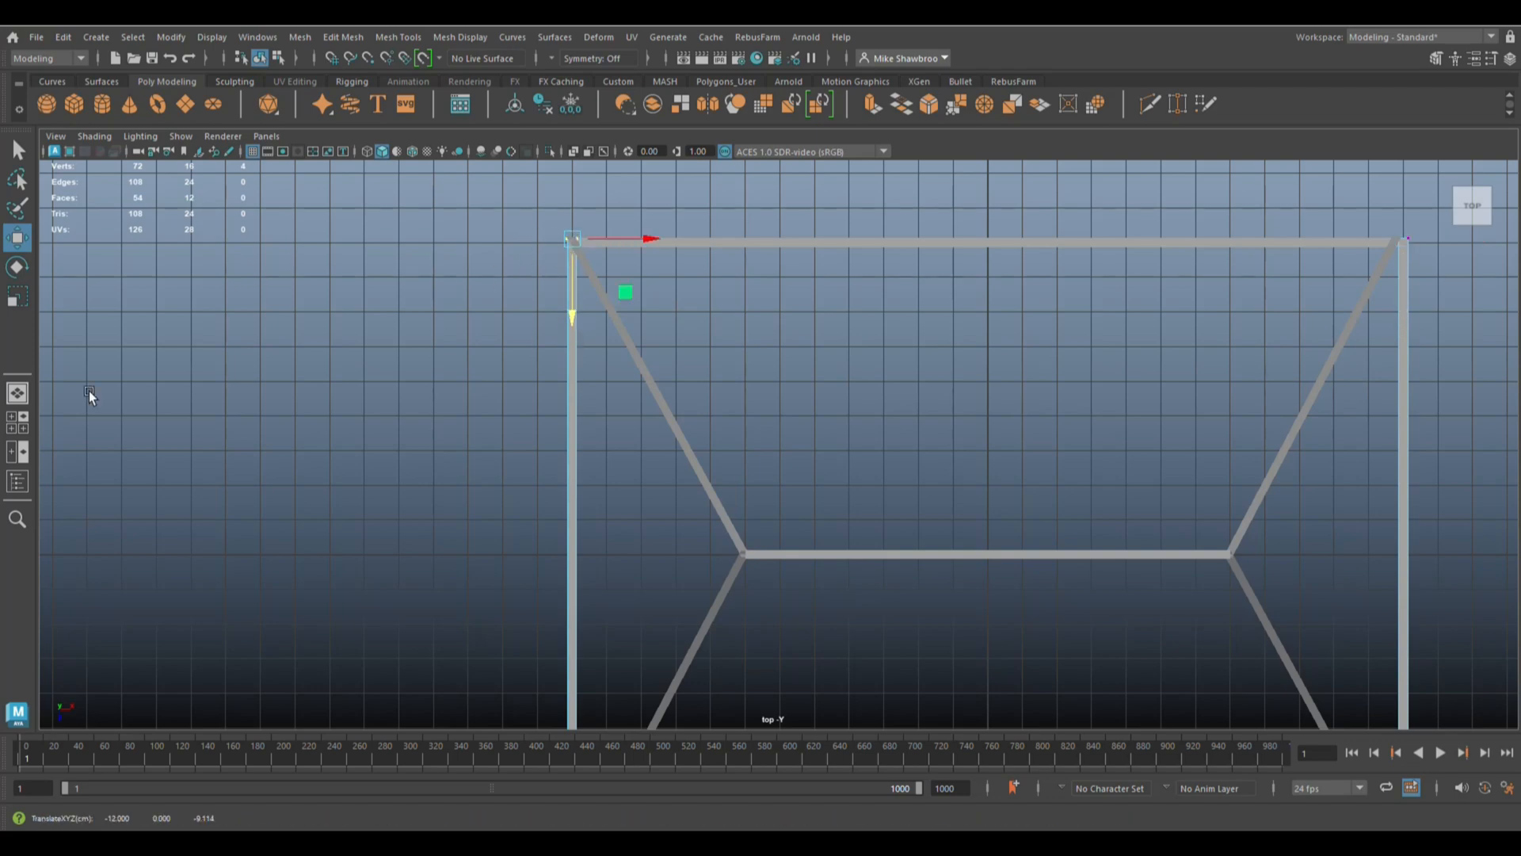
# - Fine-tune a roof beam's height in the perspective view and scale it slightly
pyautogui.click(18, 423)
pyautogui.press('space')
pyautogui.keyDown('alt'); pyautogui.moveTo(1290, 349); pyautogui.dragTo(1284, 412); pyautogui.keyUp('alt')
pyautogui.keyDown('alt'); pyautogui.moveTo(1283, 412); pyautogui.dragTo(1339, 554, button='middle'); pyautogui.keyUp('alt')
pyautogui.scroll(5, 737, 402)
pyautogui.click(737, 403)
pyautogui.moveTo(828, 299); pyautogui.dragTo(829, 296)
pyautogui.keyDown('alt'); pyautogui.moveTo(911, 396); pyautogui.dragTo(759, 564); pyautogui.keyUp('alt')
pyautogui.press('r')
pyautogui.moveTo(877, 448); pyautogui.dragTo(885, 445)
pyautogui.click(901, 593)
# - Try moving two selected roof beams together, undo the move and clear the selection
pyautogui.keyDown('alt'); pyautogui.moveTo(900, 593); pyautogui.dragTo(1221, 418); pyautogui.keyUp('alt')
pyautogui.click(654, 445)
pyautogui.keyDown('shift'); pyautogui.click(840, 503); pyautogui.keyUp('shift')
pyautogui.press('w')
pyautogui.moveTo(755, 438); pyautogui.dragTo(784, 386)
pyautogui.hotkey('ctrl', 'z')
pyautogui.keyDown('shift'); pyautogui.click(442, 464); pyautogui.keyUp('shift')
pyautogui.click(843, 557)
pyautogui.moveTo(843, 558)
pyautogui.keyDown('alt'); pyautogui.mouseDown()
pyautogui.moveTo(775, 619)
pyautogui.moveTo(859, 588)
pyautogui.moveTo(844, 576)
pyautogui.mouseUp(); pyautogui.keyUp('alt')
# - Delete the entire rectangular frame together with its ridge and diagonal beams
pyautogui.scroll(-8, 878, 569)
pyautogui.moveTo(555, 309); pyautogui.dragTo(1072, 604)
pyautogui.press('Delete')
# - Create a polygon plane at the grid centre and scale it uniformly to about 24.1
pyautogui.keyDown('alt'); pyautogui.moveTo(992, 529); pyautogui.dragTo(931, 562); pyautogui.keyUp('alt')
pyautogui.scroll(3, 927, 555)
pyautogui.keyDown('alt'); pyautogui.moveTo(919, 536); pyautogui.dragTo(962, 582, button='middle'); pyautogui.keyUp('alt')
pyautogui.click(185, 105)
pyautogui.press('r')
pyautogui.moveTo(830, 505); pyautogui.dragTo(1070, 567)
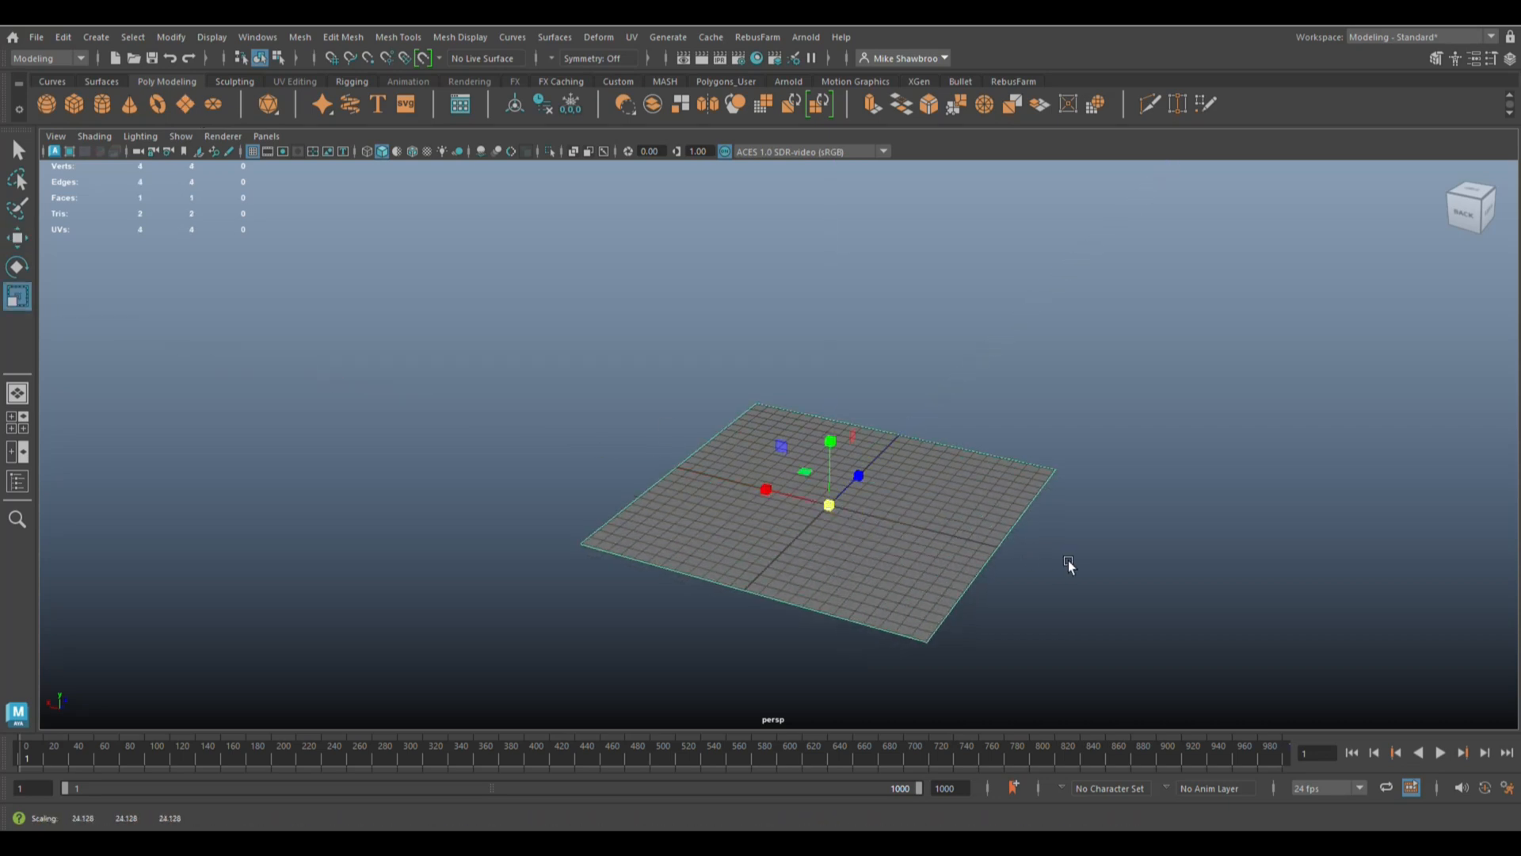
# - Extrude the plane's face inward with an offset of 1 and delete the centre face to leave a border
pyautogui.hotkey('ctrl', 'e')
pyautogui.moveTo(1171, 489); pyautogui.dragTo(1189, 490)
pyautogui.click(1259, 491)
pyautogui.write('1')
pyautogui.press('Return')
pyautogui.press('q')
pyautogui.press('Delete')
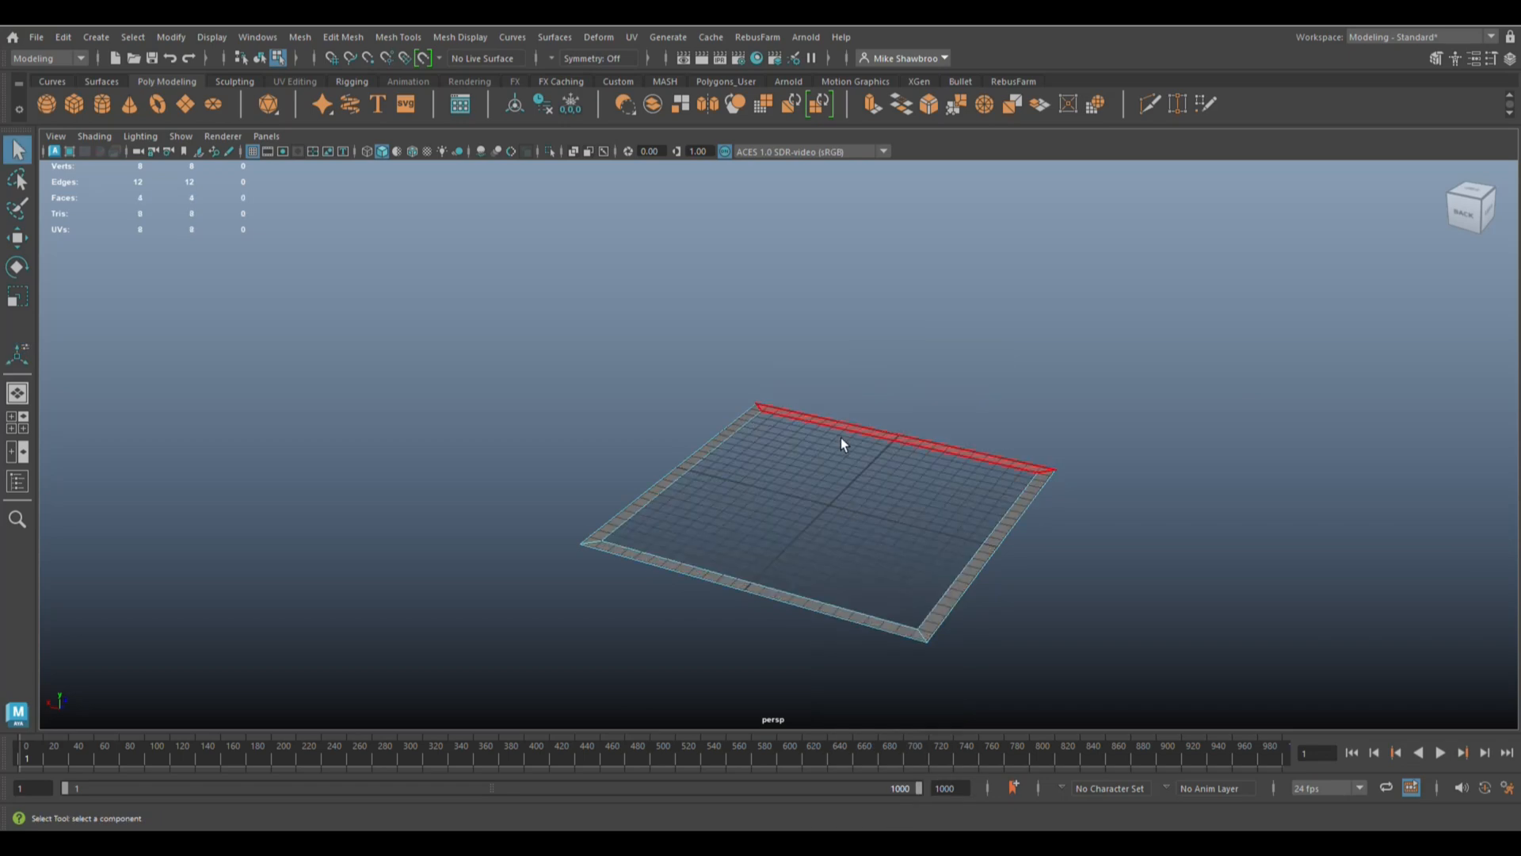
# - Extrude the four border faces together and raise them to form a square frame with thickness
pyautogui.click(858, 431)
pyautogui.keyDown('shift'); pyautogui.click(694, 462); pyautogui.keyUp('shift')
pyautogui.keyDown('shift'); pyautogui.click(829, 606); pyautogui.keyUp('shift')
pyautogui.keyDown('shift'); pyautogui.click(958, 600); pyautogui.keyUp('shift')
pyautogui.hotkey('ctrl', 'e')
pyautogui.press('w')
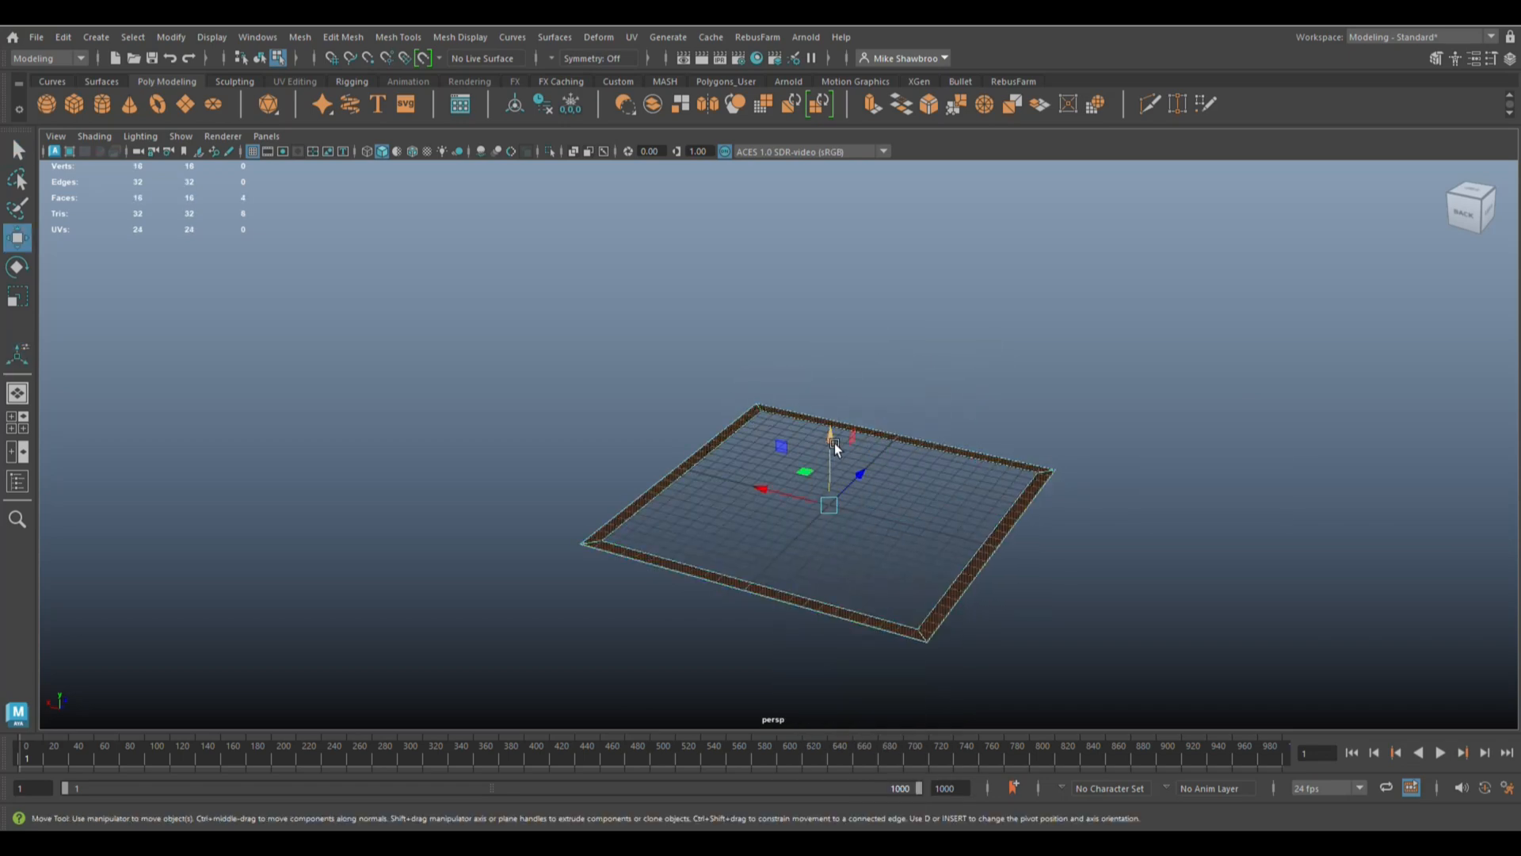
pyautogui.moveTo(836, 441); pyautogui.dragTo(839, 422)
pyautogui.click(1127, 550)
# - Select the frame's inner edge loops and scale them outward slightly to make the frame walls thinner
pyautogui.click(17, 422)
pyautogui.press('space')
pyautogui.moveTo(798, 264); pyautogui.dragTo(796, 222, button='right')
pyautogui.doubleClick(808, 255)
pyautogui.press('space')
pyautogui.press('space')
pyautogui.keyDown('alt'); pyautogui.moveTo(867, 349); pyautogui.dragTo(988, 578); pyautogui.keyUp('alt')
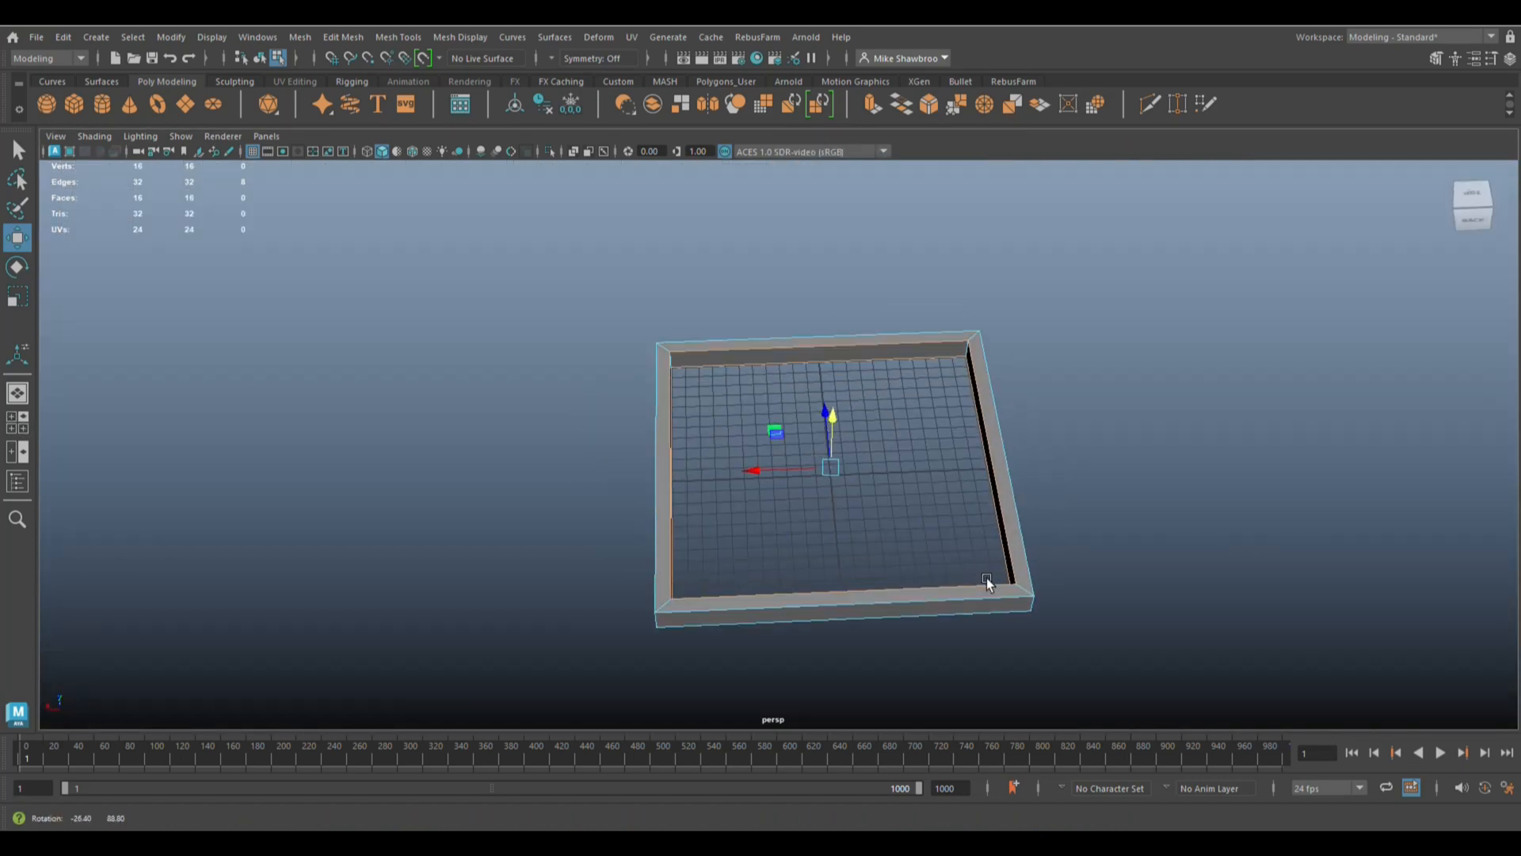
pyautogui.press('r')
pyautogui.moveTo(832, 468); pyautogui.dragTo(845, 468)
pyautogui.click(1117, 540)
# - Create a cube and scale it into a narrow beam, about 12.8 in Z and about 0.43 in X
pyautogui.scroll(-2, 1117, 541)
pyautogui.keyDown('alt'); pyautogui.moveTo(1117, 541); pyautogui.dragTo(1307, 491); pyautogui.keyUp('alt')
pyautogui.click(75, 106)
pyautogui.moveTo(722, 495); pyautogui.dragTo(635, 492)
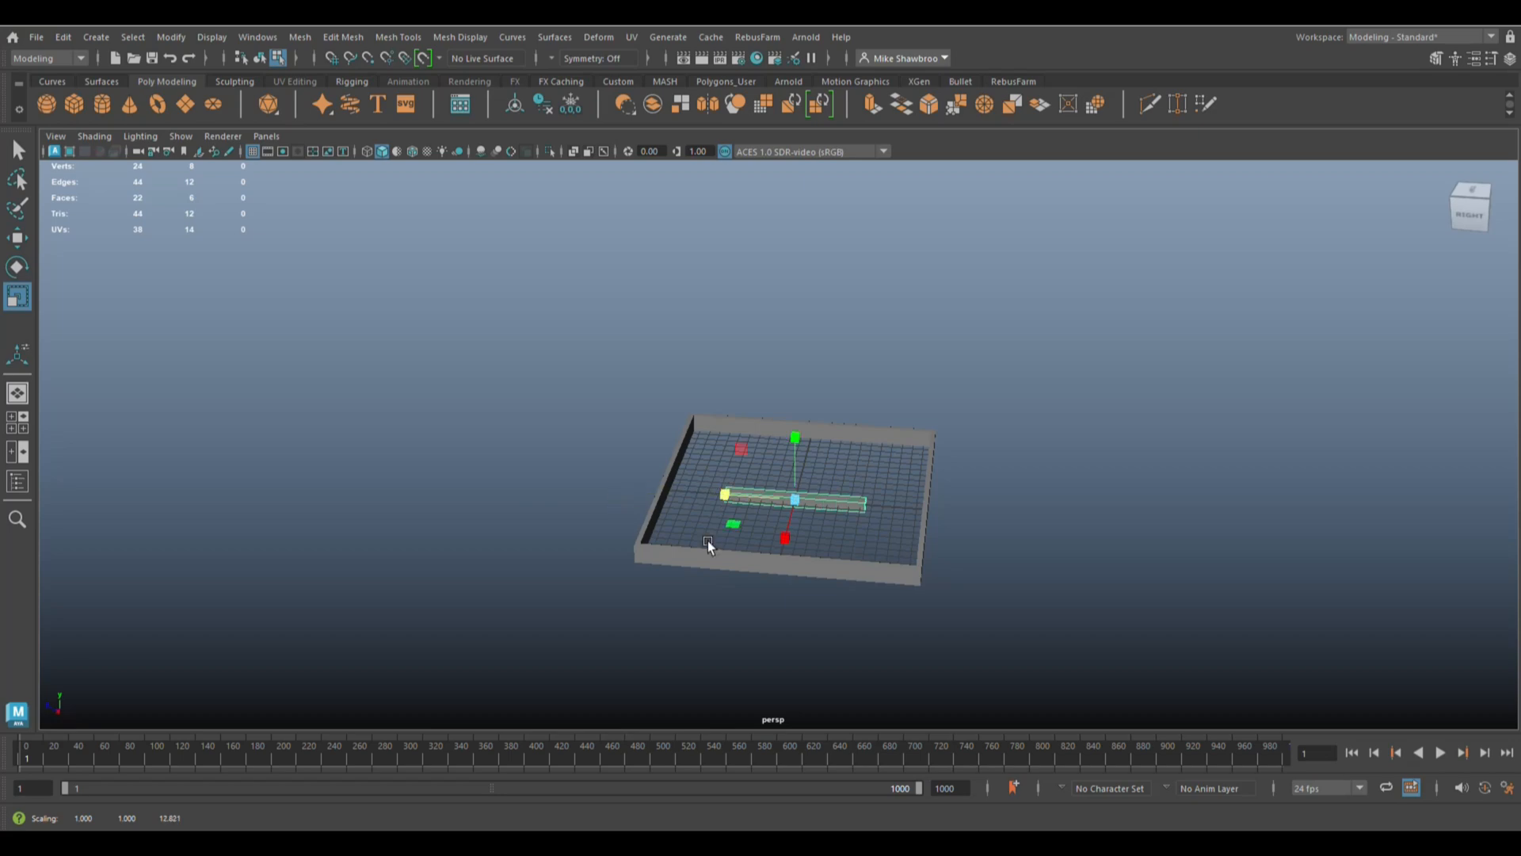
pyautogui.press('f')
pyautogui.keyDown('alt'); pyautogui.moveTo(997, 640); pyautogui.dragTo(732, 454); pyautogui.keyUp('alt')
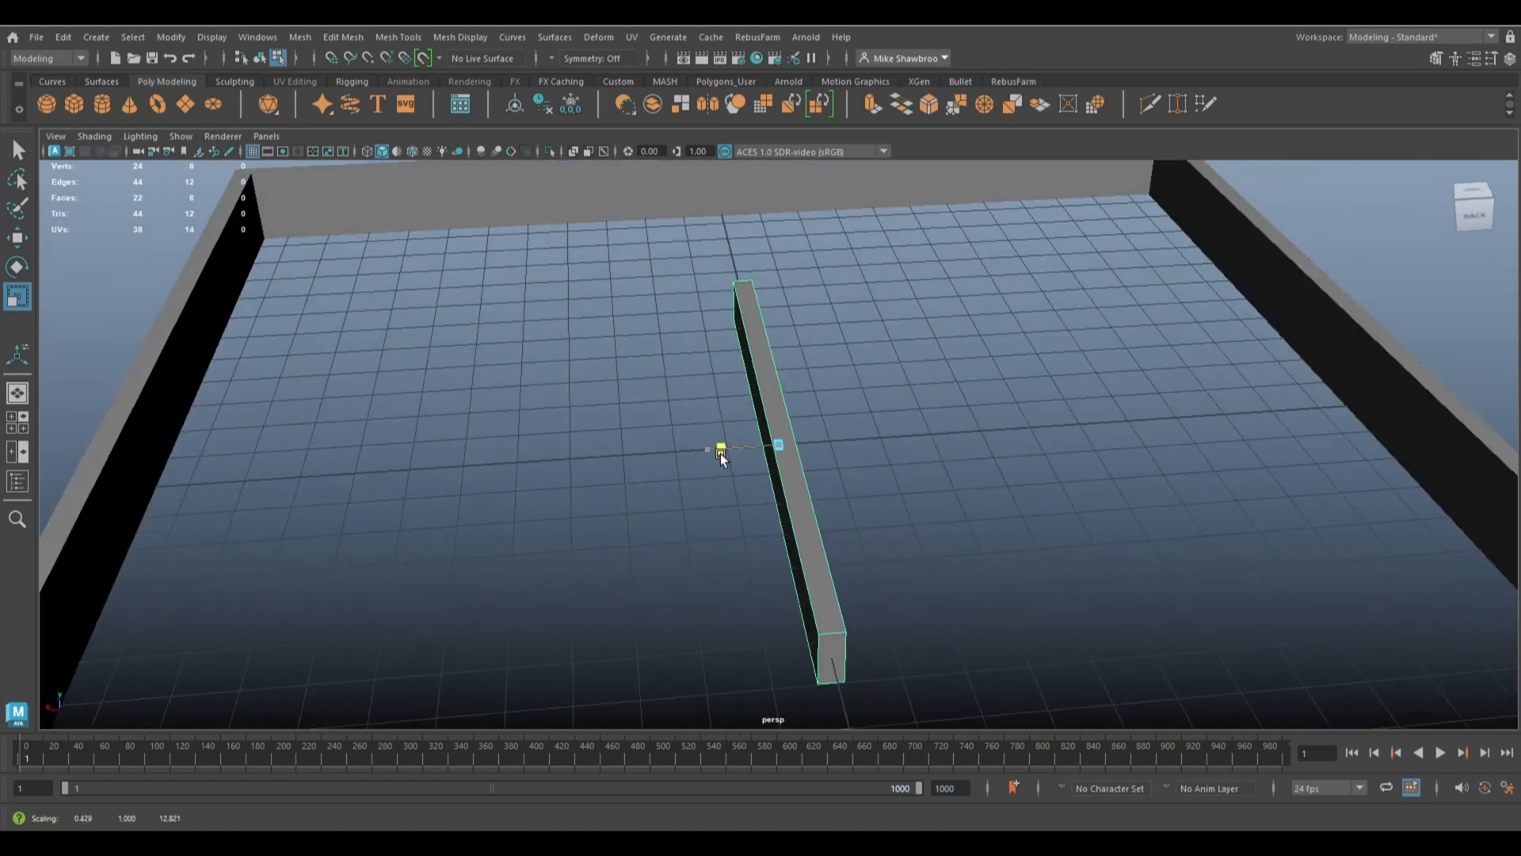
# - Move the vertices at both ends of the beam along its length, snapping them to the grid
pyautogui.press('space')
pyautogui.press('space')
pyautogui.moveTo(1028, 380); pyautogui.dragTo(957, 382, button='right')
pyautogui.moveTo(948, 398); pyautogui.dragTo(849, 353)
pyautogui.press('w')
pyautogui.press('x')
pyautogui.moveTo(900, 458); pyautogui.dragTo(908, 367)
pyautogui.moveTo(939, 610); pyautogui.dragTo(863, 660)
pyautogui.press('x')
pyautogui.moveTo(900, 703); pyautogui.dragTo(899, 715)
# - Return the beam to object mode and raise it to a height of about 9.7 above the frame's centre
pyautogui.scroll(-3, 832, 618)
pyautogui.keyDown('alt'); pyautogui.moveTo(858, 601); pyautogui.dragTo(858, 491); pyautogui.keyUp('alt')
pyautogui.moveTo(859, 378); pyautogui.dragTo(913, 354, button='right')
pyautogui.press('space')
pyautogui.press('space')
pyautogui.scroll(-5, 967, 363)
pyautogui.keyDown('alt'); pyautogui.moveTo(587, 388); pyautogui.dragTo(1020, 516); pyautogui.keyUp('alt')
pyautogui.scroll(-4, 1048, 502)
# - Duplicate the ridge beam, rotate the copy perpendicular, move it to the ridge end at Z -7 and align their ends
pyautogui.hotkey('ctrl', 'd')
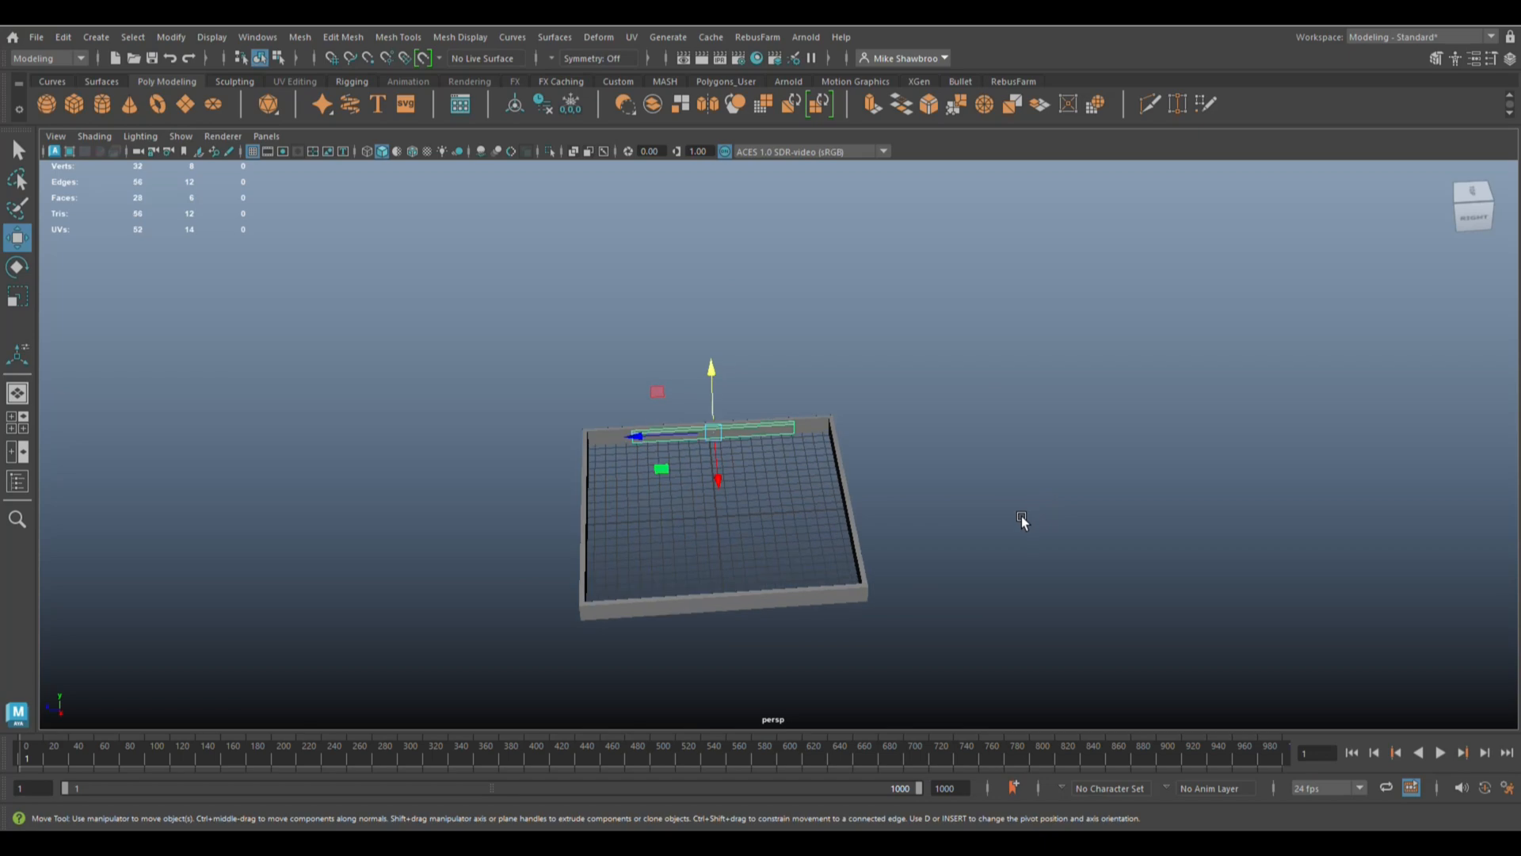
pyautogui.press('e')
pyautogui.moveTo(759, 472); pyautogui.dragTo(656, 492)
pyautogui.press('w')
pyautogui.moveTo(637, 431); pyautogui.dragTo(768, 449)
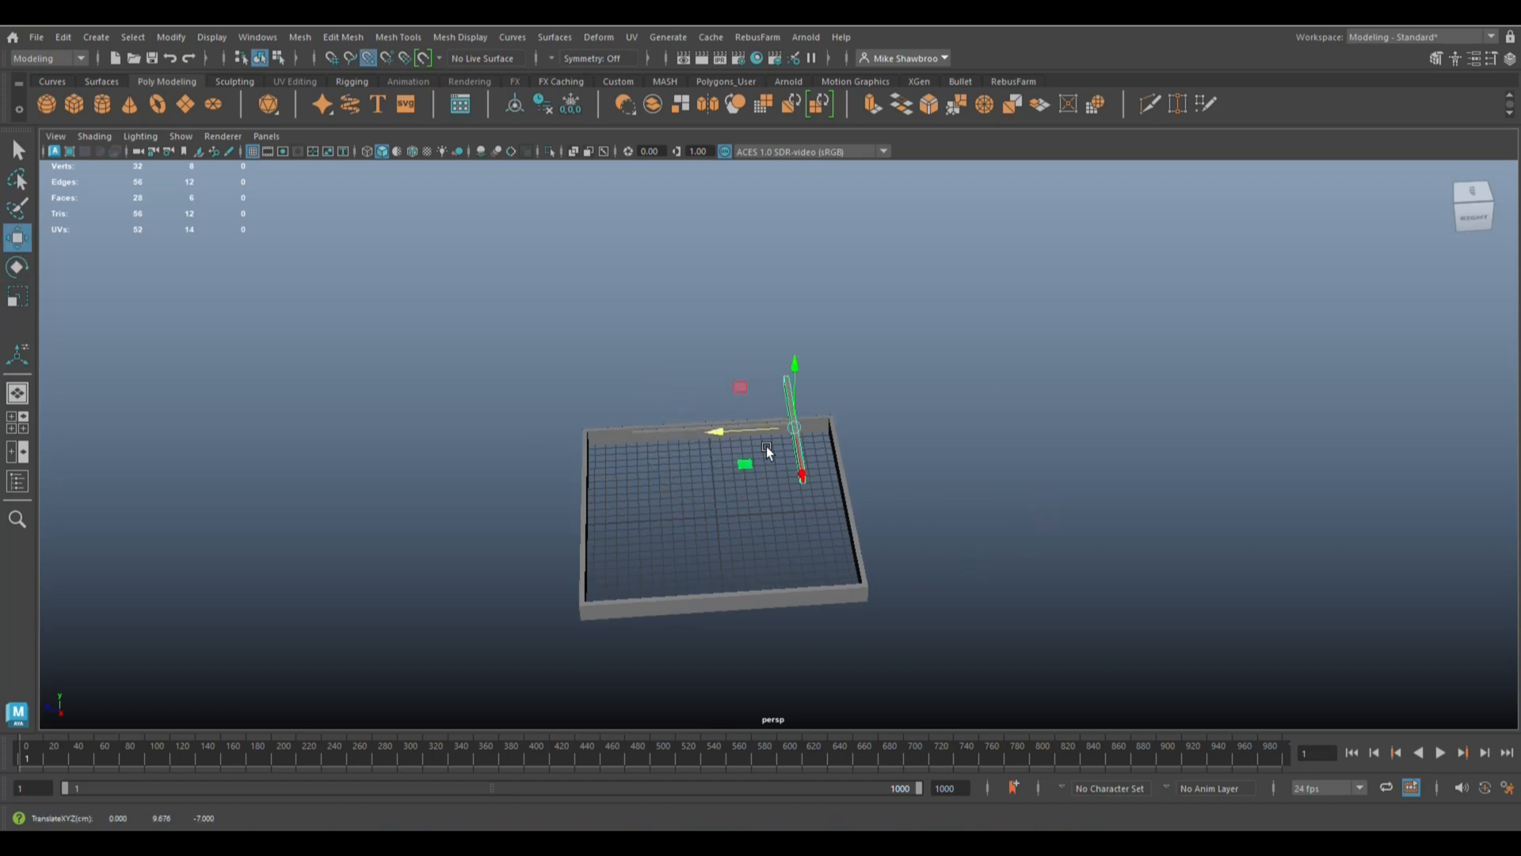
pyautogui.press('f')
pyautogui.keyDown('alt'); pyautogui.moveTo(963, 506); pyautogui.dragTo(745, 547); pyautogui.keyUp('alt')
pyautogui.moveTo(694, 460); pyautogui.dragTo(458, 520)
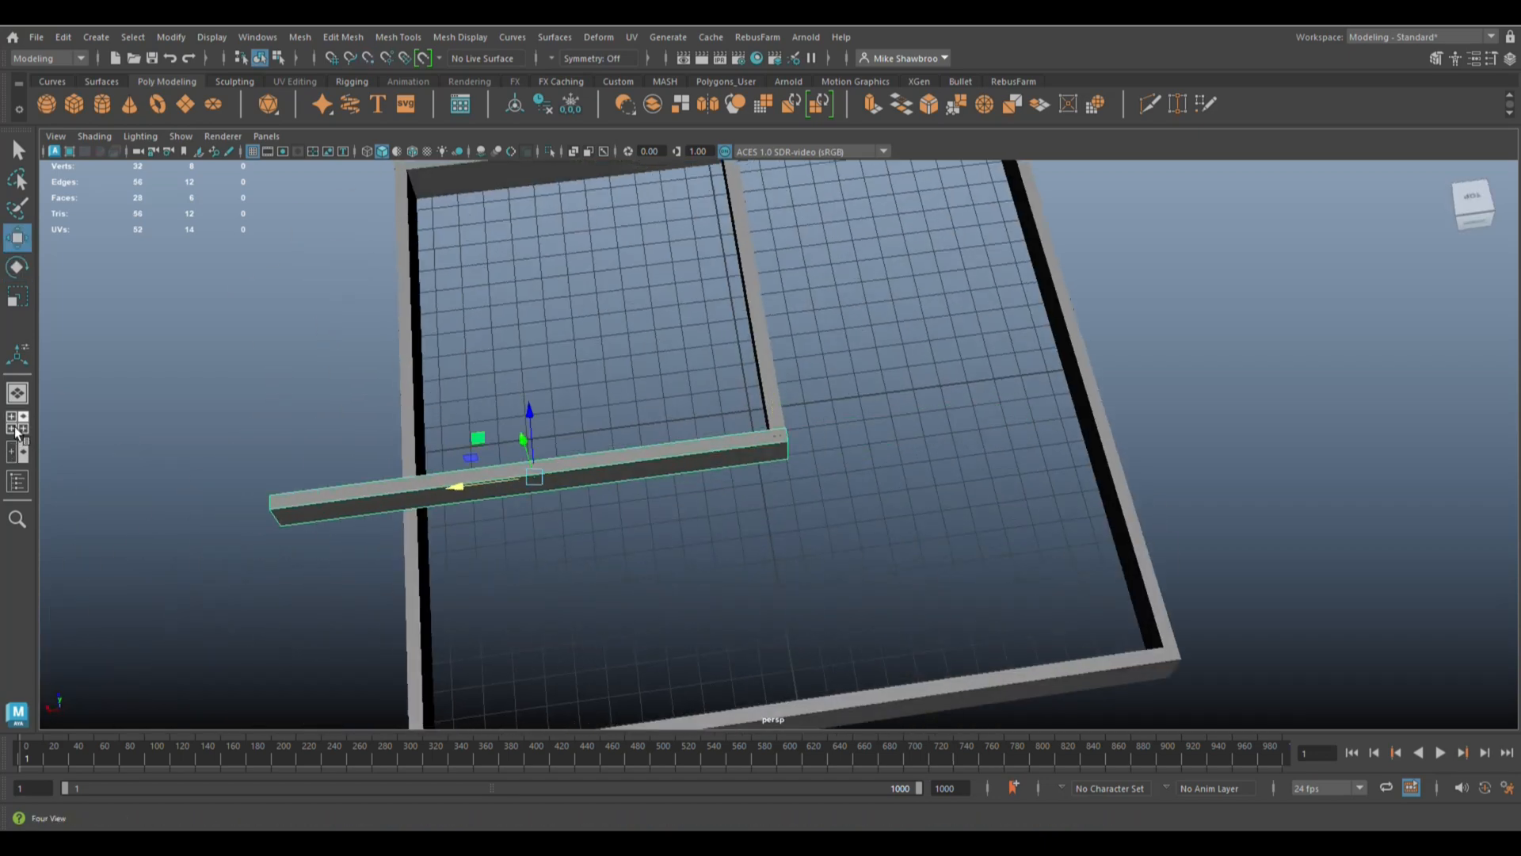
# - Move the outer-end vertices of the perpendicular beam to the frame's nearby corner, forming a sloping corner beam from the ridge end
pyautogui.click(17, 433)
pyautogui.press('space')
pyautogui.press('f')
pyautogui.press('4')
pyautogui.moveTo(781, 526); pyautogui.dragTo(774, 544)
pyautogui.scroll(-4, 920, 503)
pyautogui.moveTo(1127, 414); pyautogui.dragTo(1021, 417, button='right')
pyautogui.moveTo(1019, 417); pyautogui.dragTo(992, 245)
pyautogui.click(992, 245)
pyautogui.click(1068, 441)
pyautogui.moveTo(1071, 437); pyautogui.dragTo(1010, 404, button='right')
pyautogui.moveTo(1012, 400); pyautogui.dragTo(1120, 499)
pyautogui.moveTo(1119, 499); pyautogui.dragTo(1005, 267, button='middle')
pyautogui.scroll(1, 1035, 323)
pyautogui.moveTo(1008, 305); pyautogui.dragTo(1005, 314)
pyautogui.scroll(-8, 982, 473)
pyautogui.keyDown('alt'); pyautogui.moveTo(768, 420); pyautogui.dragTo(845, 216, button='middle'); pyautogui.keyUp('alt')
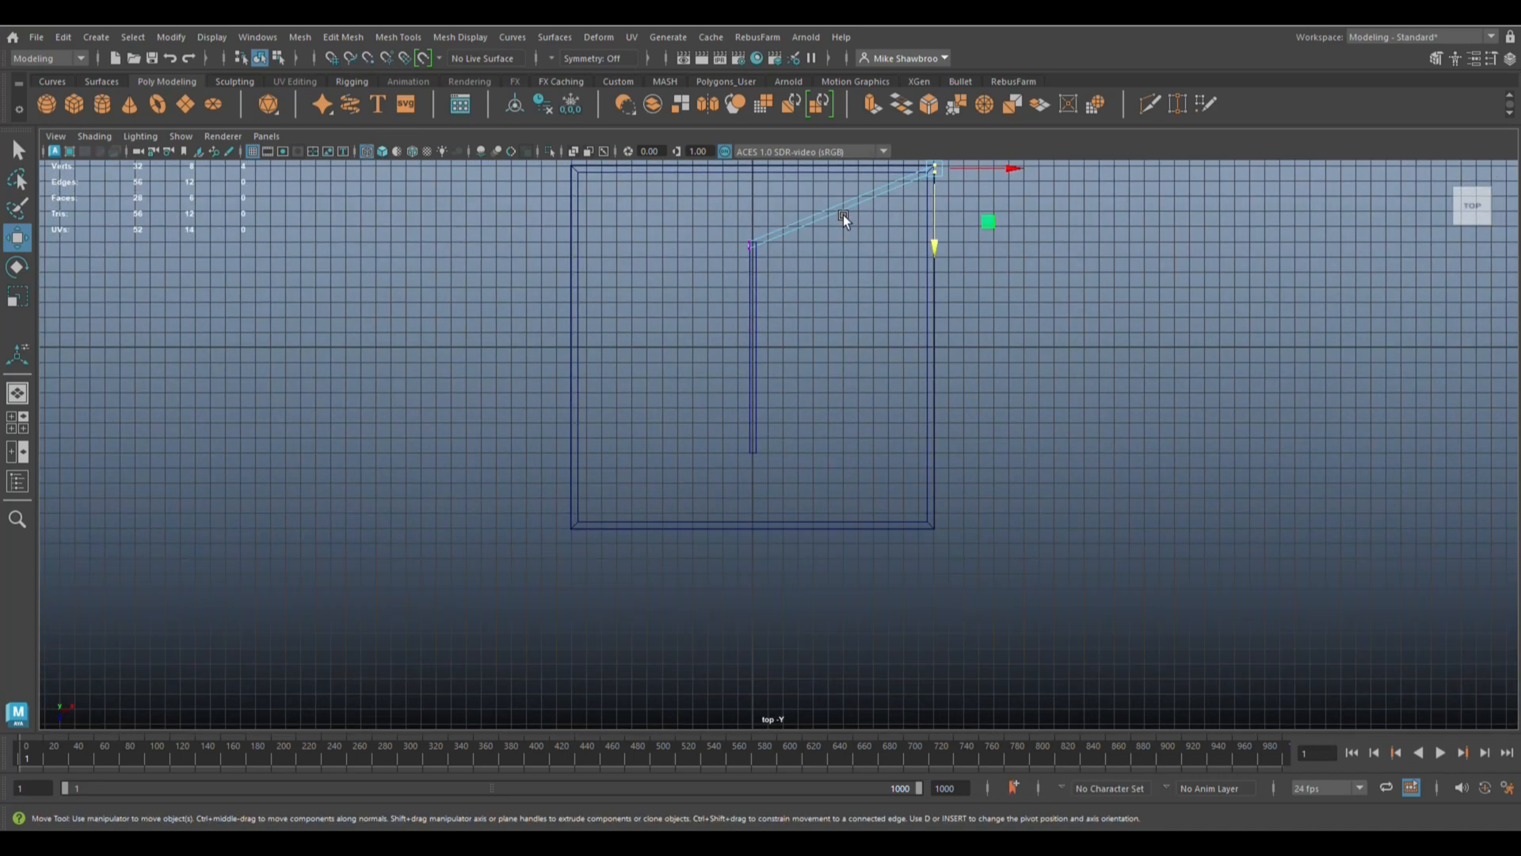
# - Return the corner beam to object mode, duplicate it and snap the copy to the opposite end of the ridge
pyautogui.moveTo(973, 326); pyautogui.dragTo(1024, 295, button='right')
pyautogui.hotkey('ctrl', 'd')
pyautogui.press('v')
pyautogui.moveTo(857, 322); pyautogui.dragTo(727, 507)
pyautogui.scroll(8, 726, 508)
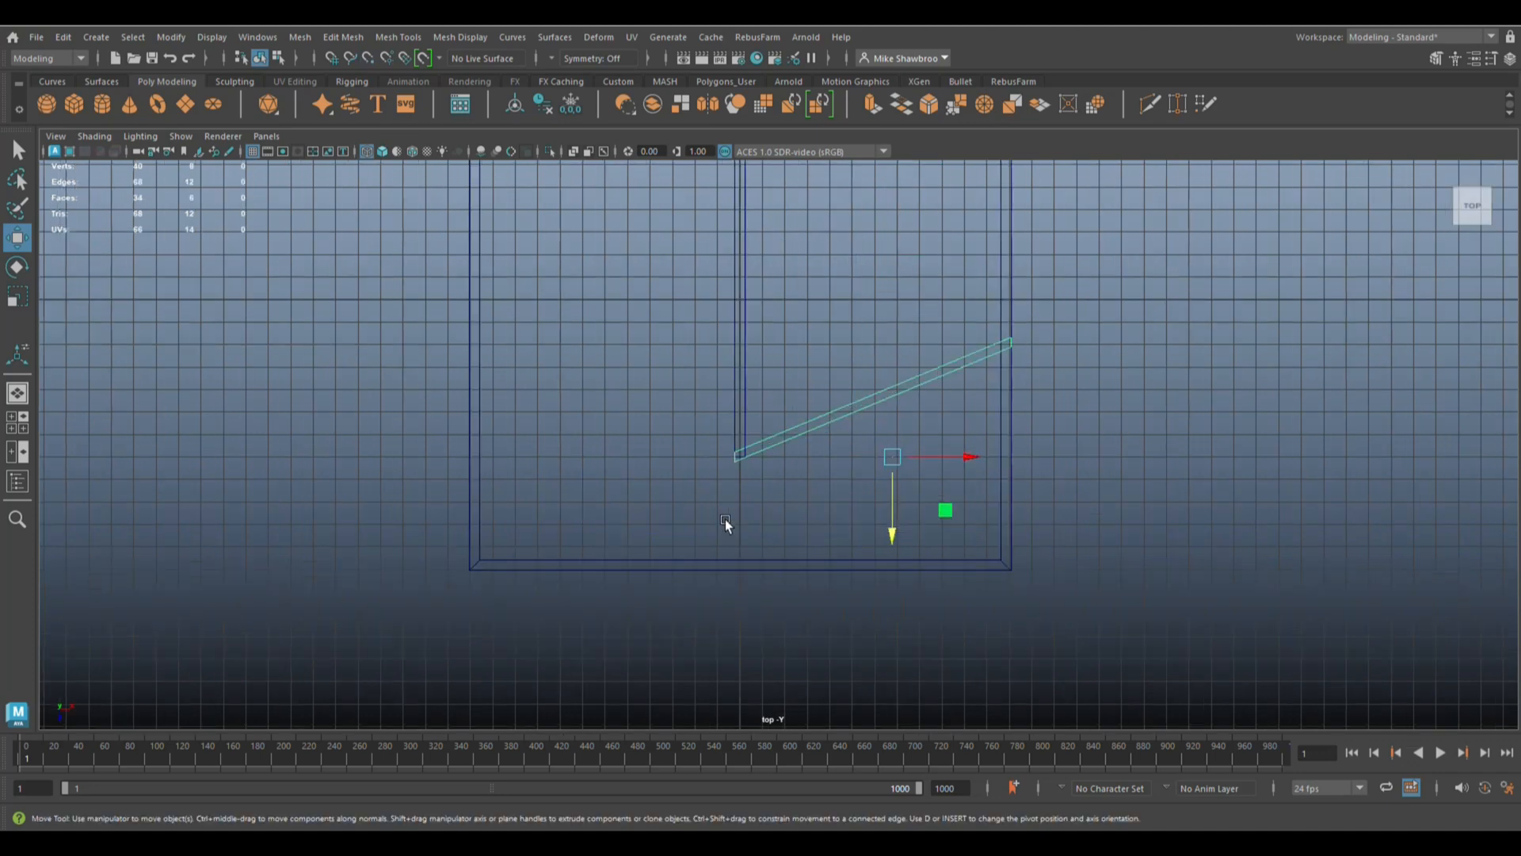
# - Move the outer-end vertices of the copied beam to the frame's other corner on the same side
pyautogui.moveTo(990, 550); pyautogui.dragTo(988, 540)
pyautogui.moveTo(1172, 254); pyautogui.dragTo(1095, 250, button='right')
pyautogui.moveTo(1163, 212); pyautogui.dragTo(1241, 290)
pyautogui.press('v')
pyautogui.moveTo(1196, 460); pyautogui.dragTo(1201, 593, button='middle')
pyautogui.press('f')
pyautogui.scroll(-8, 1022, 569)
pyautogui.moveTo(778, 524); pyautogui.dragTo(777, 535)
# - Select both corner beams and combine them into one mesh
pyautogui.click(19, 429)
pyautogui.press('space')
pyautogui.keyDown('alt'); pyautogui.moveTo(906, 507); pyautogui.dragTo(1123, 593); pyautogui.keyUp('alt')
pyautogui.scroll(-4, 1222, 437)
pyautogui.click(951, 457)
pyautogui.keyDown('shift'); pyautogui.click(825, 572); pyautogui.keyUp('shift')
pyautogui.click(300, 37)
pyautogui.click(339, 98)
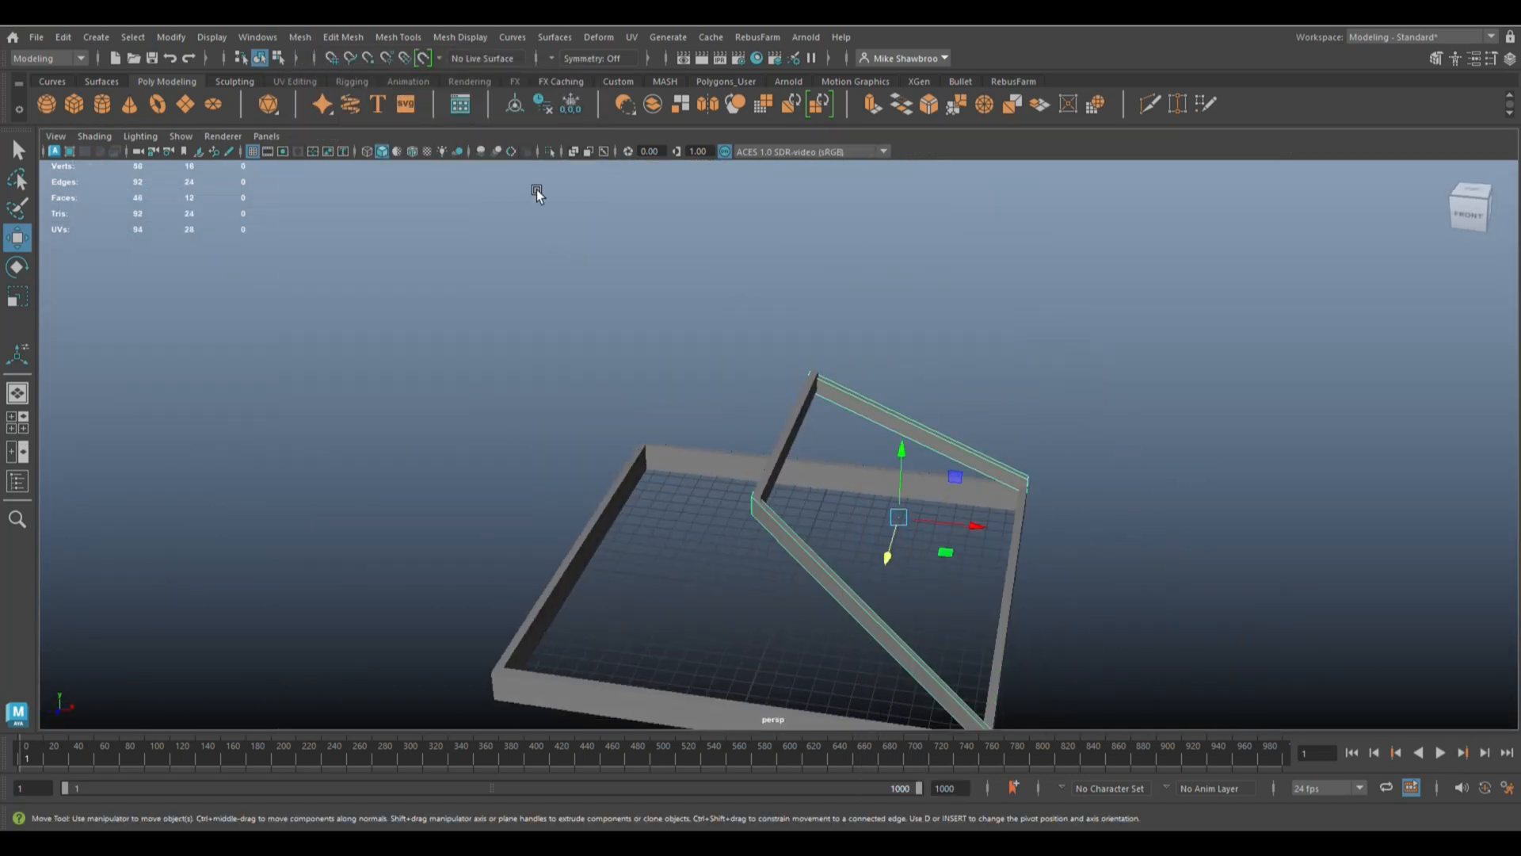
# - Duplicate the combined corner beams, rotate the copy to face the other side and align it with the ridge and the opposite frame corners
pyautogui.hotkey('ctrl', 'd')
pyautogui.press('e')
pyautogui.moveTo(850, 544); pyautogui.dragTo(1125, 575)
pyautogui.press('w')
pyautogui.moveTo(968, 521); pyautogui.dragTo(731, 528)
pyautogui.press('space')
pyautogui.press('space')
pyautogui.click(778, 524)
pyautogui.moveTo(852, 443); pyautogui.dragTo(858, 445)
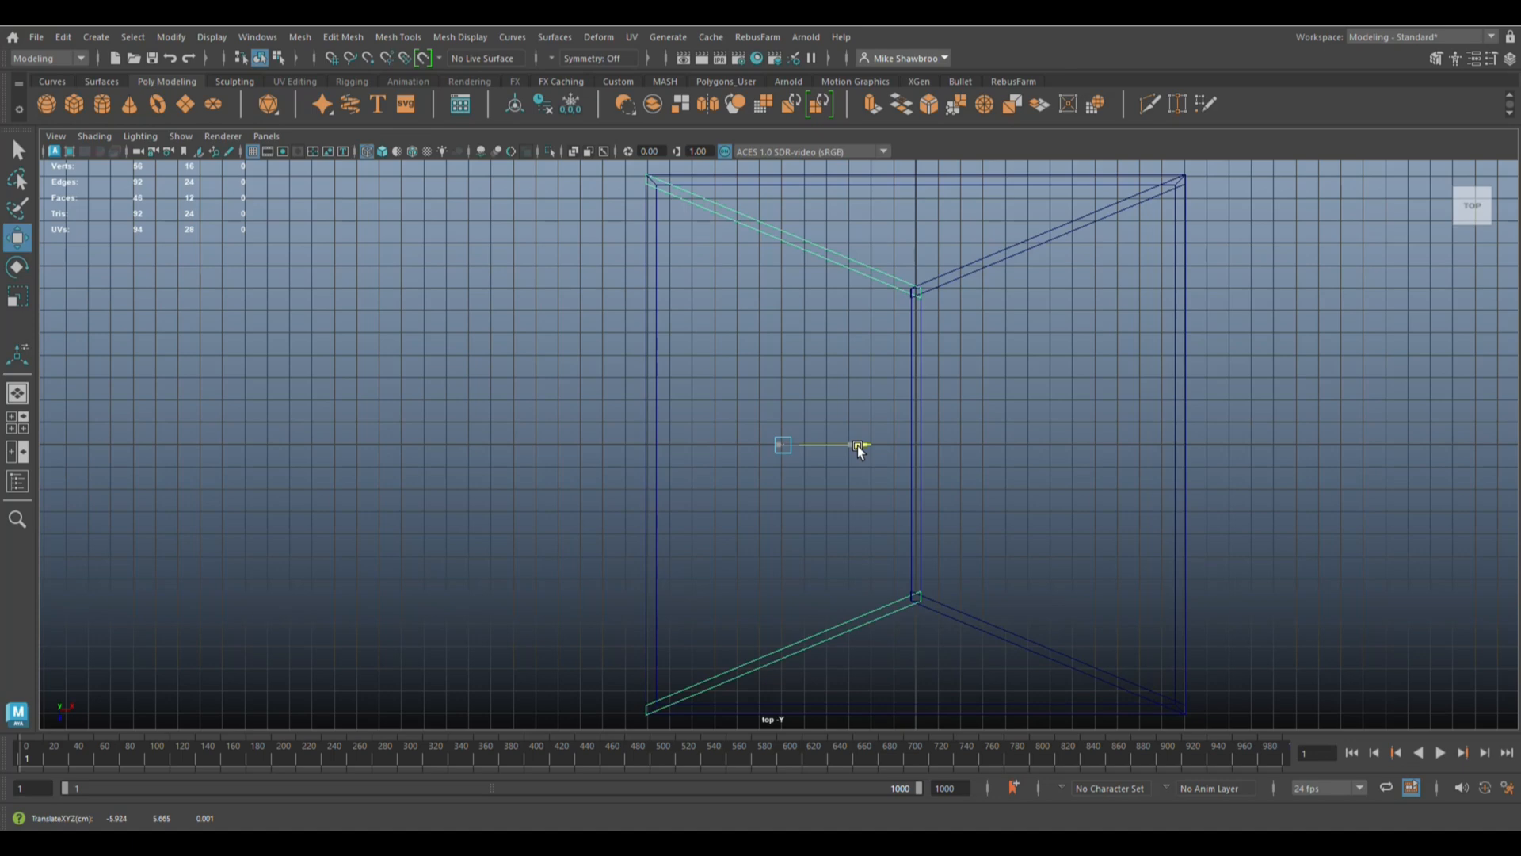
pyautogui.click(18, 421)
pyautogui.press('space')
pyautogui.click(1297, 370)
pyautogui.keyDown('alt'); pyautogui.moveTo(1403, 476); pyautogui.dragTo(1187, 404); pyautogui.keyUp('alt')
pyautogui.click(1089, 472)
# - Scale the ridge beam slightly to fit where it meets the corner beams
pyautogui.keyDown('alt'); pyautogui.moveTo(1087, 480); pyautogui.dragTo(1213, 504); pyautogui.keyUp('alt')
pyautogui.moveTo(810, 368); pyautogui.dragTo(810, 371)
pyautogui.click(1133, 634)
pyautogui.keyDown('alt'); pyautogui.moveTo(1133, 634); pyautogui.dragTo(944, 634); pyautogui.keyUp('alt')
pyautogui.scroll(-3, 944, 634)
pyautogui.scroll(5, 945, 634)
pyautogui.click(832, 254)
pyautogui.moveTo(862, 192); pyautogui.dragTo(866, 200)
pyautogui.keyDown('alt'); pyautogui.moveTo(809, 349); pyautogui.dragTo(970, 539); pyautogui.keyUp('alt')
pyautogui.press('r')
pyautogui.moveTo(747, 264); pyautogui.dragTo(745, 263)
pyautogui.moveTo(834, 203); pyautogui.dragTo(835, 196)
pyautogui.scroll(-5, 837, 320)
pyautogui.keyDown('alt'); pyautogui.moveTo(833, 592); pyautogui.dragTo(1111, 648); pyautogui.keyUp('alt')
# - Create a cube and scale it into a thin joist spanning the width of the base frame through its centre
pyautogui.click(637, 538)
pyautogui.click(75, 106)
pyautogui.keyDown('alt'); pyautogui.moveTo(711, 636); pyautogui.dragTo(740, 687); pyautogui.keyUp('alt')
pyautogui.press('r')
pyautogui.moveTo(767, 470); pyautogui.dragTo(742, 313)
pyautogui.moveTo(852, 512); pyautogui.dragTo(805, 519)
pyautogui.click(19, 429)
pyautogui.press('space')
pyautogui.moveTo(994, 448); pyautogui.dragTo(1006, 447)
pyautogui.scroll(-2, 1049, 534)
# - Duplicate the centre joist three times toward the negative Z side, snapped to the grid at 3-unit spacing
pyautogui.hotkey('ctrl', 'd')
pyautogui.press('w')
pyautogui.press('x')
pyautogui.moveTo(886, 519); pyautogui.dragTo(897, 392)
pyautogui.hotkey('shift', 'd')
pyautogui.hotkey('shift', 'd')
# - Duplicate the centre joist three times toward the positive Z side at the same 3-unit spacing
pyautogui.click(854, 445)
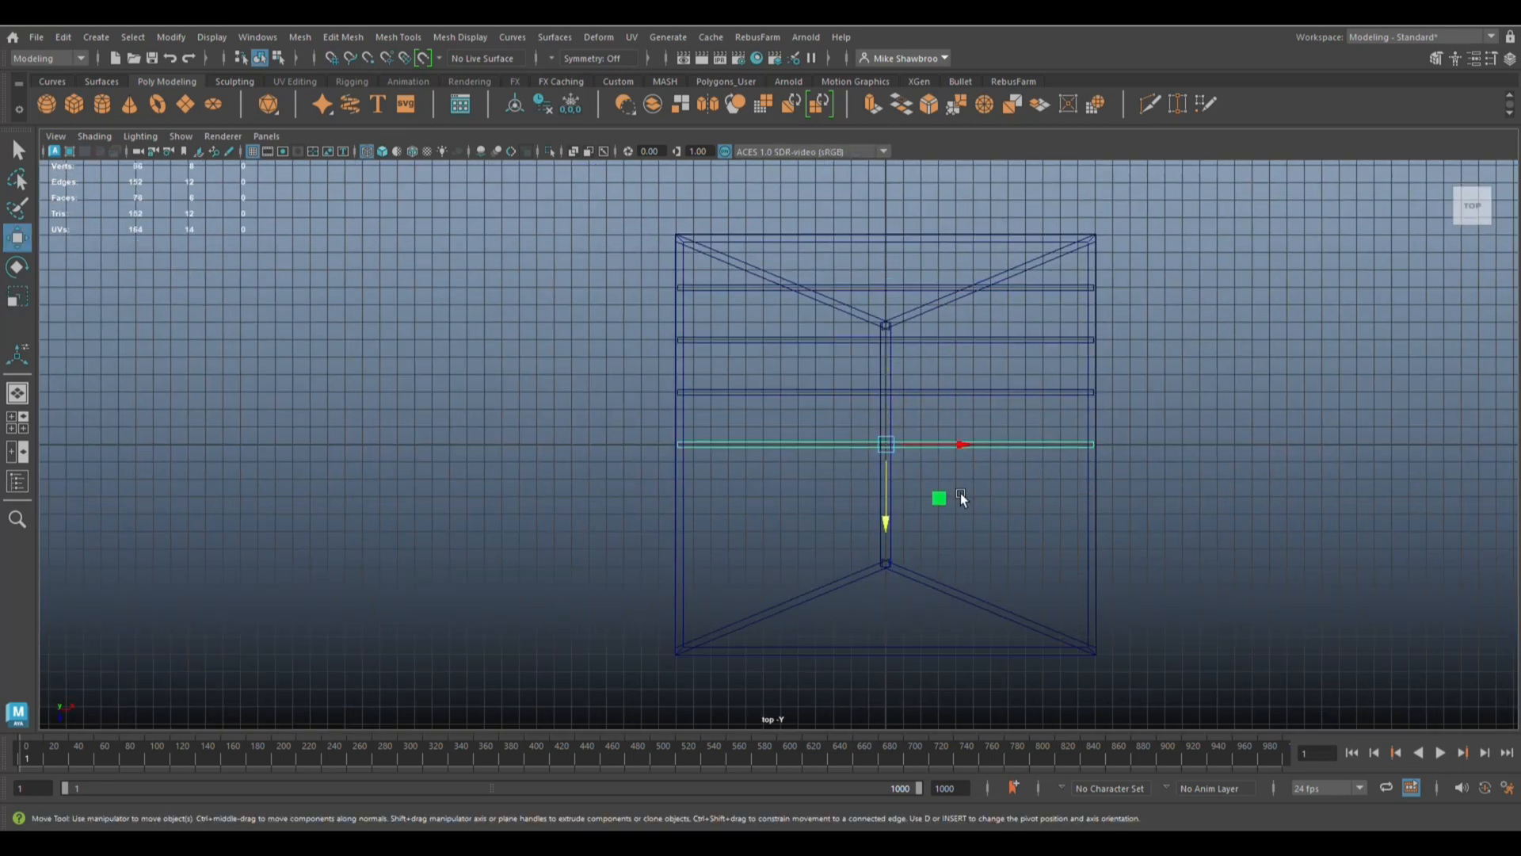
pyautogui.keyDown('shift'); pyautogui.moveTo(887, 525); pyautogui.dragTo(899, 493); pyautogui.keyUp('shift')
pyautogui.hotkey('shift', 'd')
pyautogui.hotkey('shift', 'd')
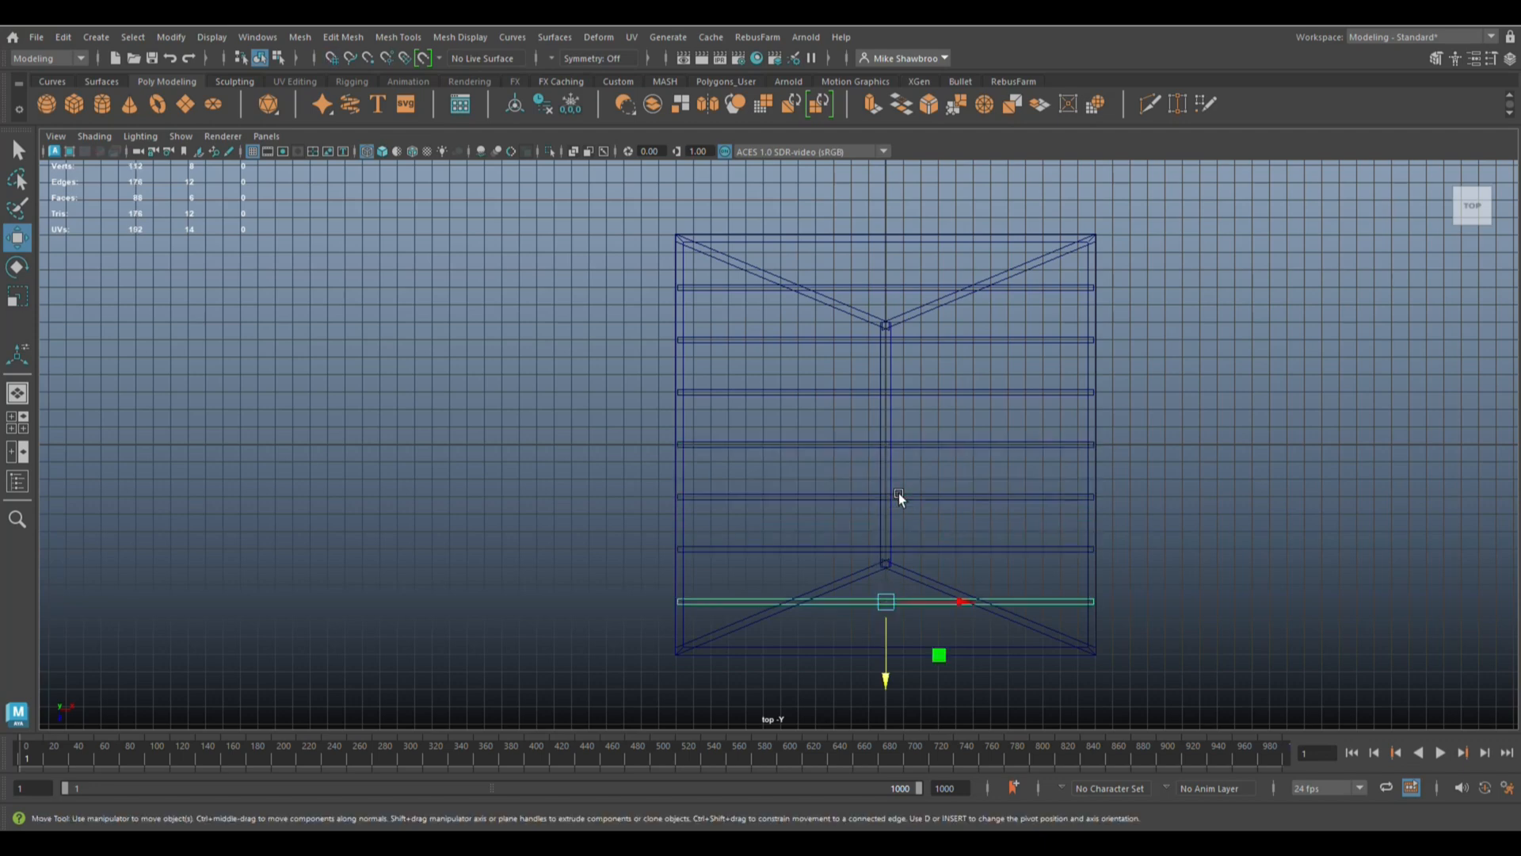
# - Select the five middle joists, duplicate them and raise the copies by about 8.8 units to the ridge height
pyautogui.press('space')
pyautogui.press('space')
pyautogui.keyDown('alt'); pyautogui.moveTo(1167, 493); pyautogui.dragTo(1489, 504); pyautogui.keyUp('alt')
pyautogui.moveTo(609, 592); pyautogui.dragTo(970, 578)
pyautogui.keyDown('alt'); pyautogui.moveTo(966, 577); pyautogui.dragTo(911, 526); pyautogui.keyUp('alt')
pyautogui.moveTo(791, 525); pyautogui.dragTo(816, 425)
pyautogui.click(804, 433)
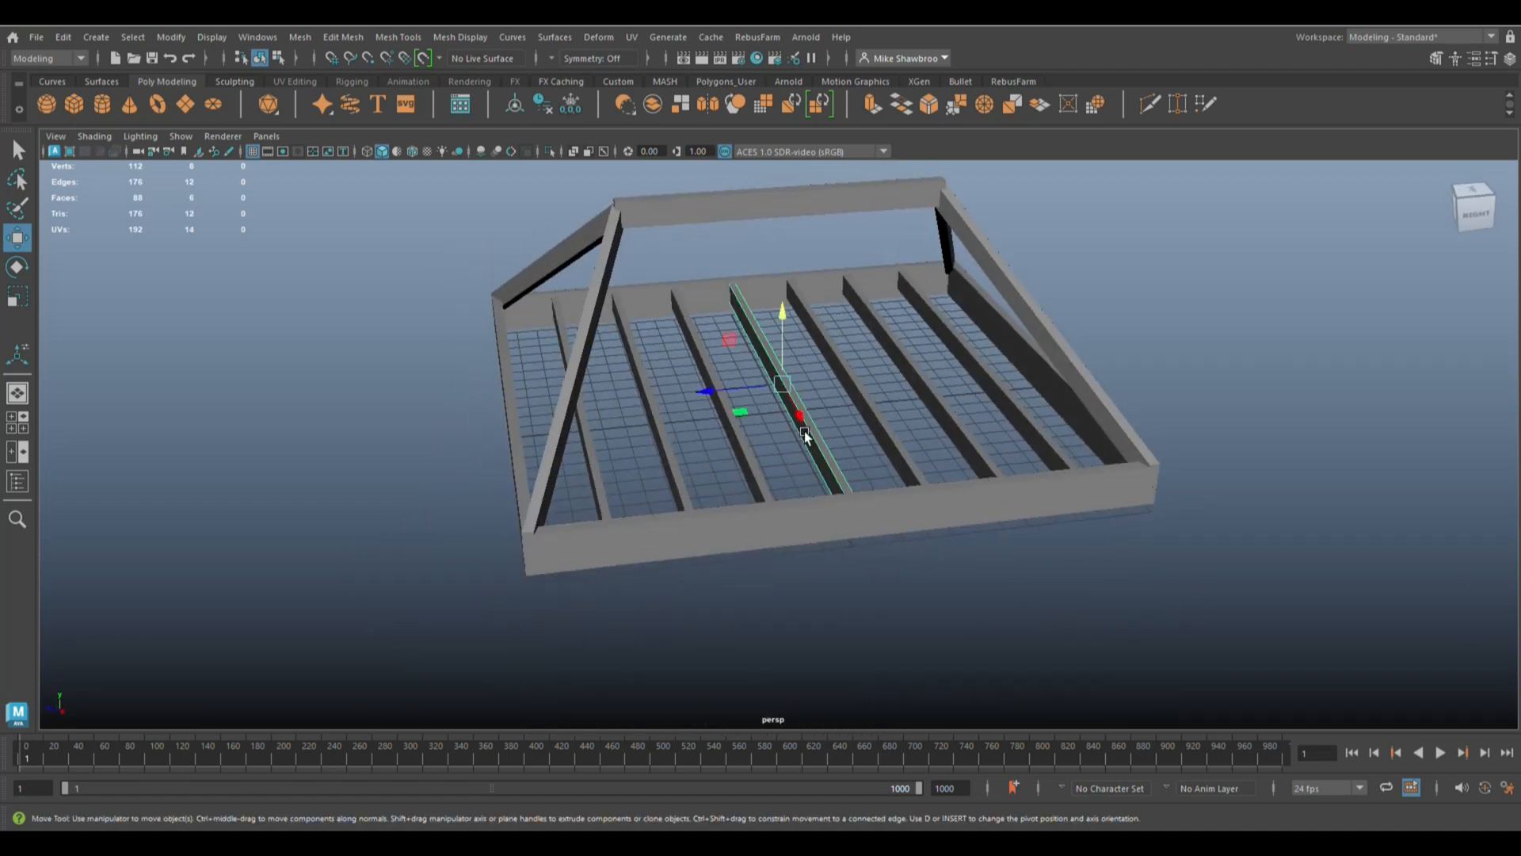
pyautogui.keyDown('alt'); pyautogui.moveTo(688, 489); pyautogui.dragTo(672, 485); pyautogui.keyUp('alt')
pyautogui.keyDown('shift'); pyautogui.click(666, 446); pyautogui.keyUp('shift')
pyautogui.keyDown('shift'); pyautogui.click(739, 446); pyautogui.keyUp('shift')
pyautogui.keyDown('shift'); pyautogui.click(954, 438); pyautogui.keyUp('shift')
pyautogui.keyDown('shift'); pyautogui.click(882, 439); pyautogui.keyUp('shift')
pyautogui.keyDown('alt'); pyautogui.moveTo(882, 441); pyautogui.dragTo(1027, 504); pyautogui.keyUp('alt')
pyautogui.hotkey('ctrl', 'd')
pyautogui.moveTo(702, 338); pyautogui.dragTo(717, 145)
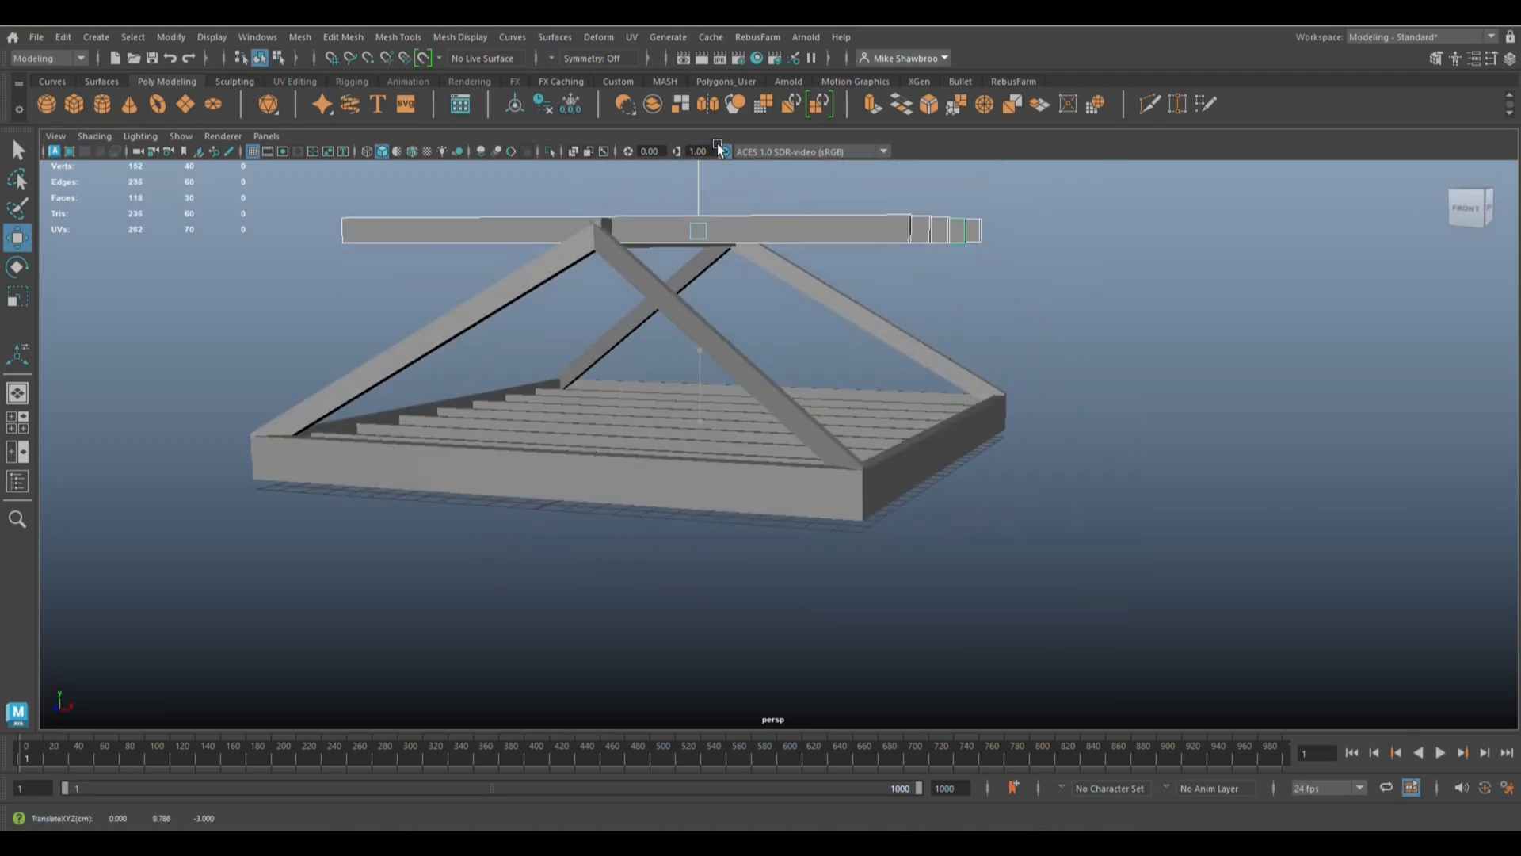
# - Combine the five raised beams into one mesh and insert edge loops across their middles at the ridge
pyautogui.keyDown('alt'); pyautogui.moveTo(740, 310); pyautogui.dragTo(737, 444); pyautogui.keyUp('alt')
pyautogui.click(299, 36)
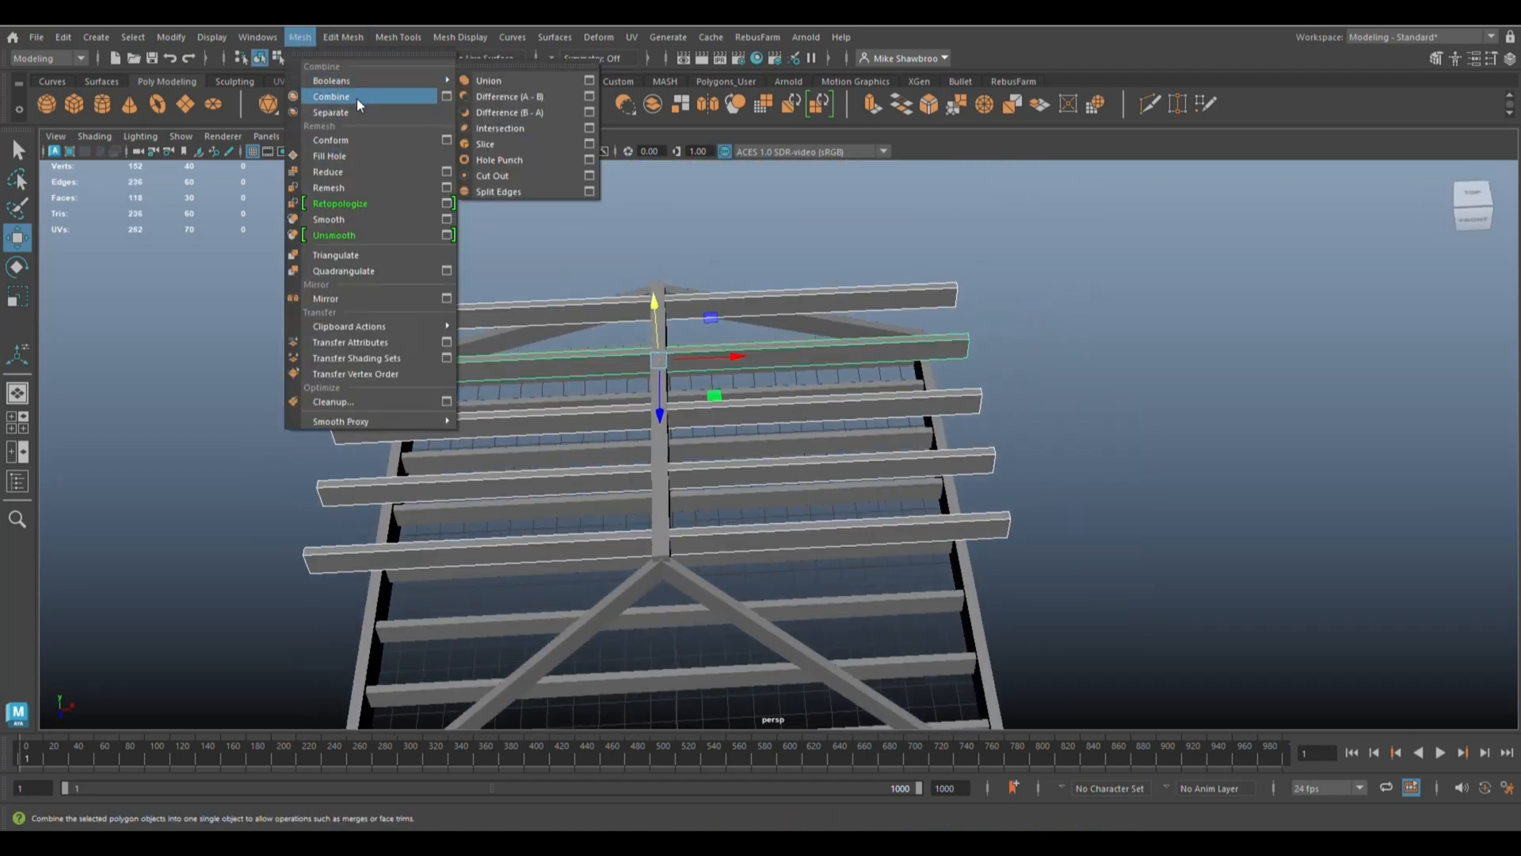
pyautogui.click(358, 94)
pyautogui.keyDown('shift'); pyautogui.moveTo(656, 236); pyautogui.dragTo(737, 317, button='right'); pyautogui.keyUp('shift')
pyautogui.click(966, 347)
pyautogui.click(681, 350)
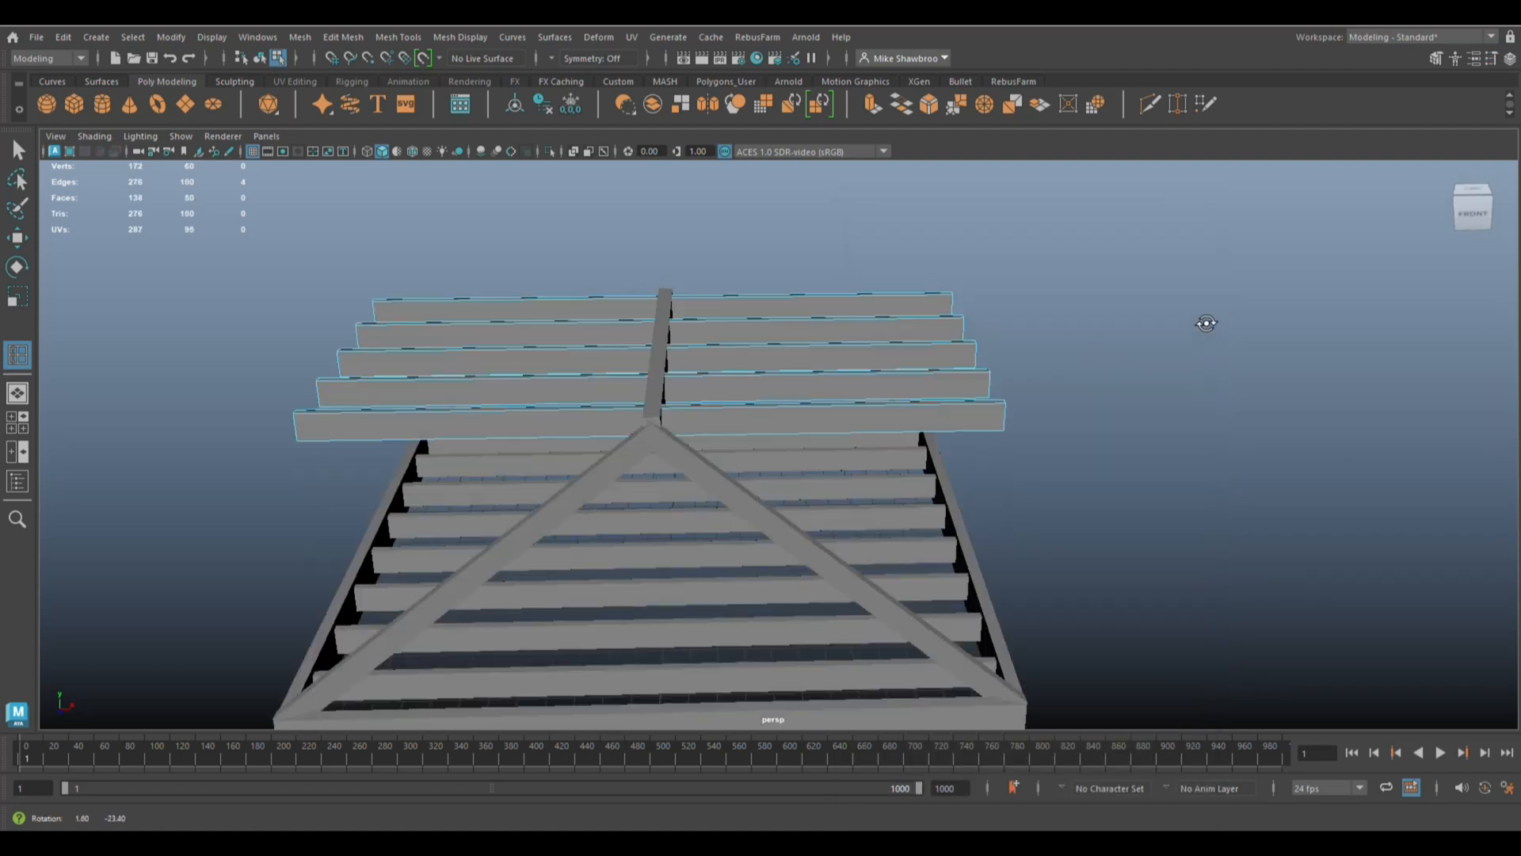
# - Lower the outer-end vertices of the raised beams on both sides to the base frame, forming sloping rafters
pyautogui.moveTo(1162, 316); pyautogui.dragTo(1161, 273, button='right')
pyautogui.press('w')
pyautogui.moveTo(886, 254); pyautogui.dragTo(1000, 447)
pyautogui.moveTo(967, 258); pyautogui.dragTo(966, 469)
pyautogui.click(17, 422)
pyautogui.press('space')
pyautogui.moveTo(1369, 304); pyautogui.dragTo(1376, 284)
pyautogui.scroll(-7, 790, 429)
pyautogui.moveTo(531, 309); pyautogui.dragTo(617, 262)
pyautogui.moveTo(579, 206); pyautogui.dragTo(577, 336)
pyautogui.press('space')
pyautogui.keyDown('alt'); pyautogui.moveTo(1282, 393); pyautogui.dragTo(1395, 362); pyautogui.keyUp('alt')
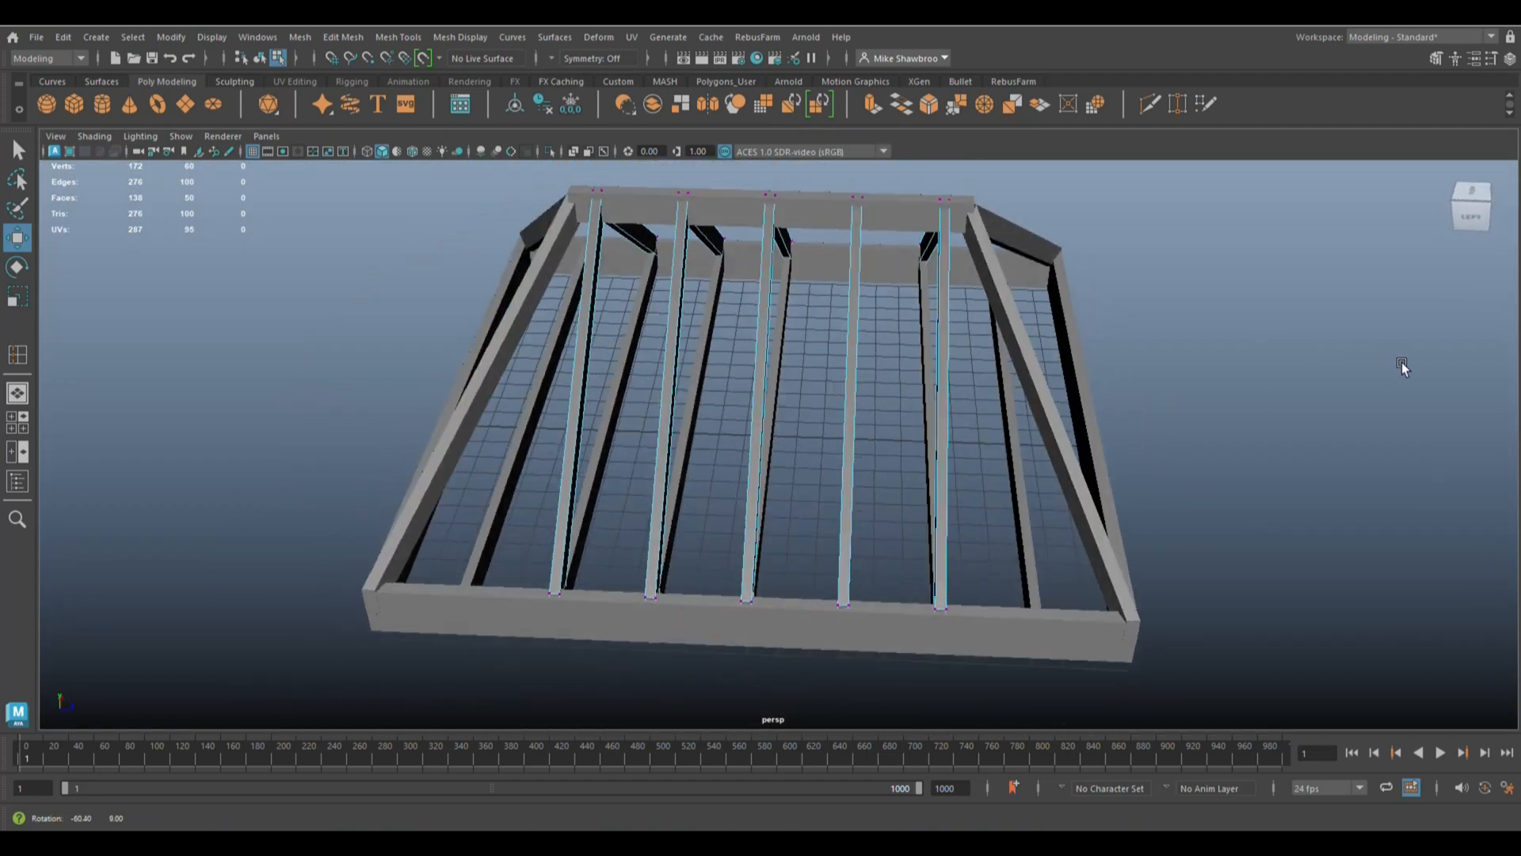
# - Return to object mode, duplicate the two outermost joists and raise the copies above the base frame
pyautogui.press('F8')
pyautogui.click(502, 487)
pyautogui.keyDown('shift'); pyautogui.click(1031, 516); pyautogui.keyUp('shift')
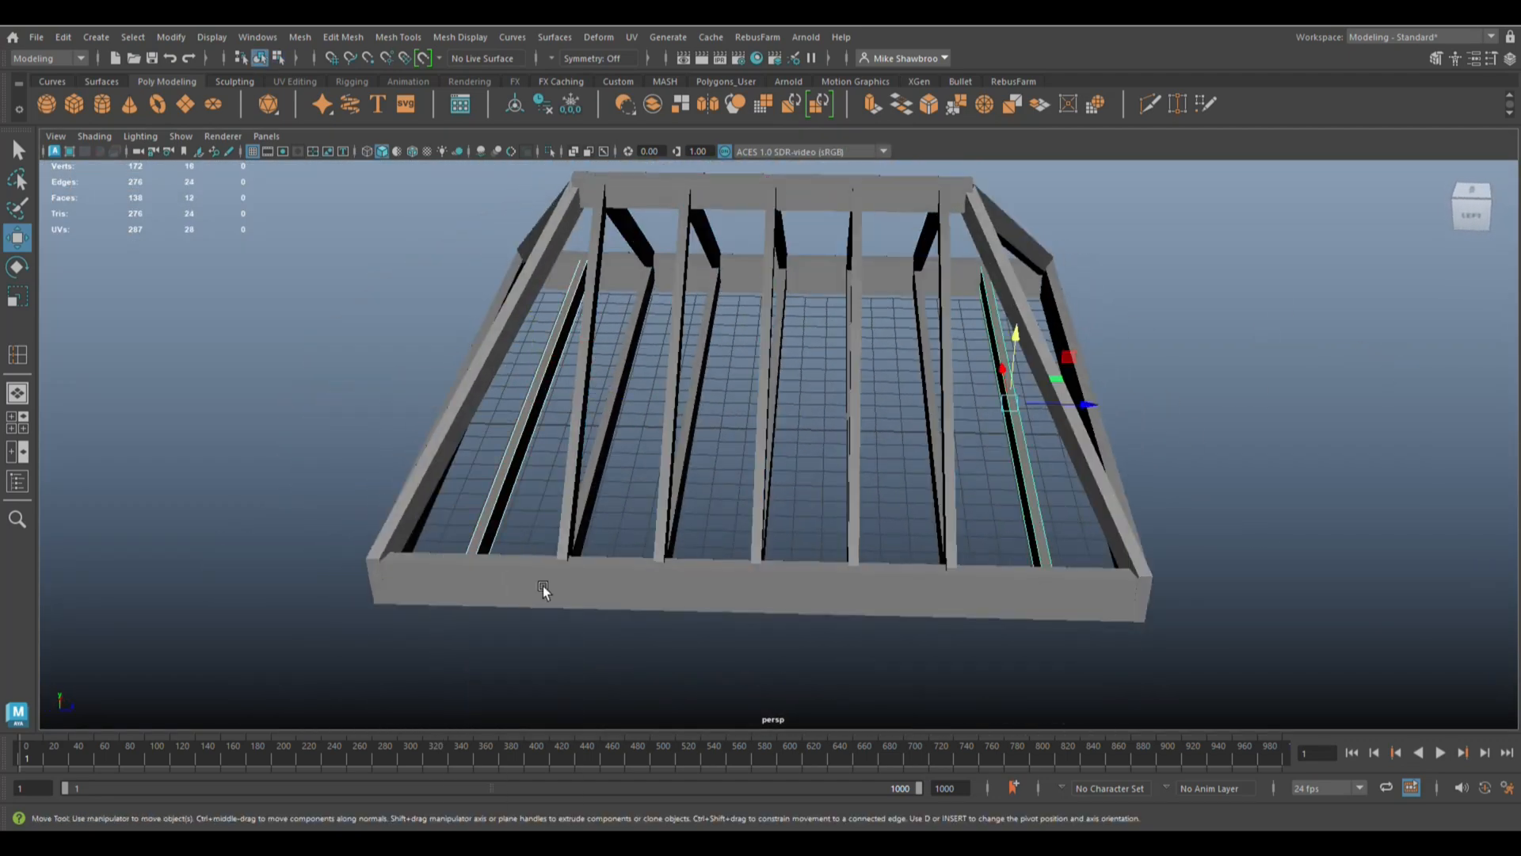
pyautogui.keyDown('alt'); pyautogui.moveTo(559, 515); pyautogui.dragTo(635, 583); pyautogui.keyUp('alt')
pyautogui.moveTo(975, 253); pyautogui.dragTo(1007, 136)
# - Insert two evenly spaced edge loops into each of the two raised outer beams
pyautogui.keyDown('alt'); pyautogui.moveTo(979, 408); pyautogui.dragTo(999, 483); pyautogui.keyUp('alt')
pyautogui.keyDown('shift'); pyautogui.moveTo(999, 484); pyautogui.dragTo(943, 452, button='right'); pyautogui.keyUp('shift')
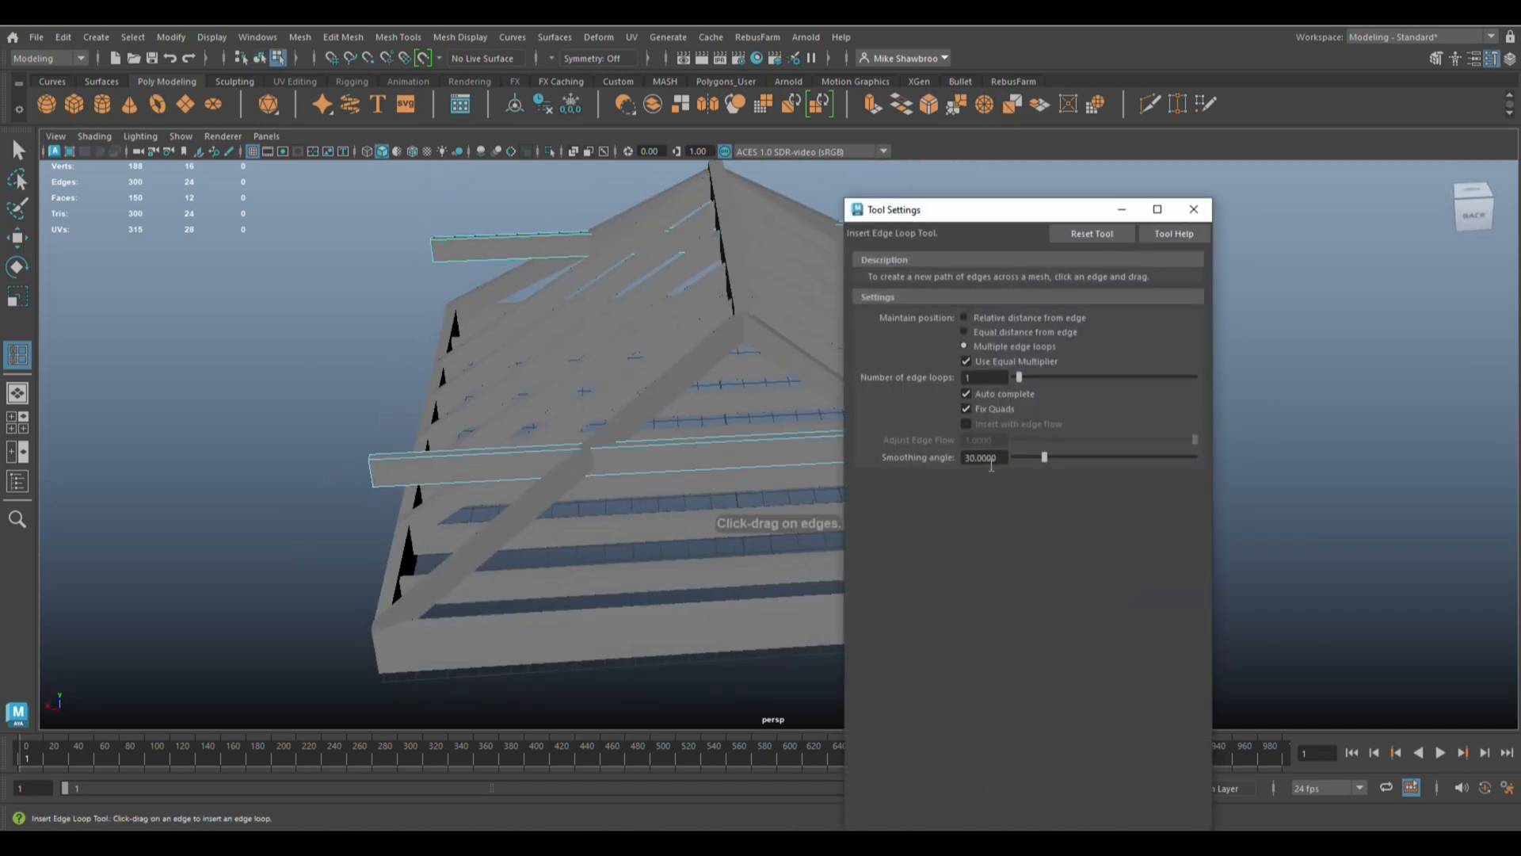
pyautogui.click(756, 442)
pyautogui.keyDown('alt'); pyautogui.moveTo(405, 464); pyautogui.dragTo(741, 387); pyautogui.keyUp('alt')
pyautogui.click(743, 382)
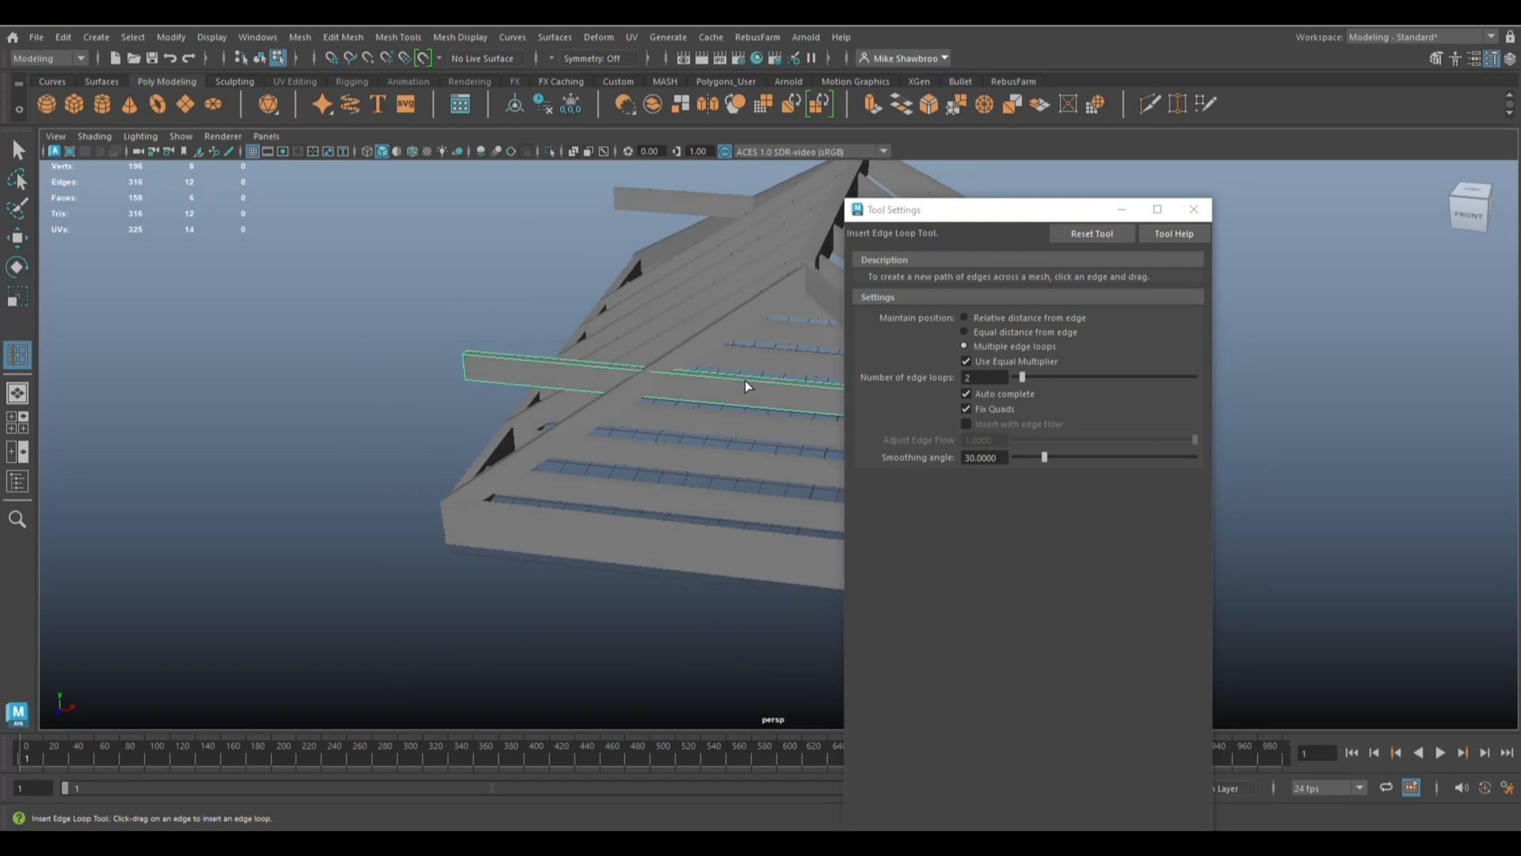
pyautogui.click(1194, 210)
# - Select the two edge loops on the near raised beam and scale them apart toward the corner beams
pyautogui.keyDown('alt'); pyautogui.moveTo(1186, 266); pyautogui.dragTo(897, 353); pyautogui.keyUp('alt')
pyautogui.press('4')
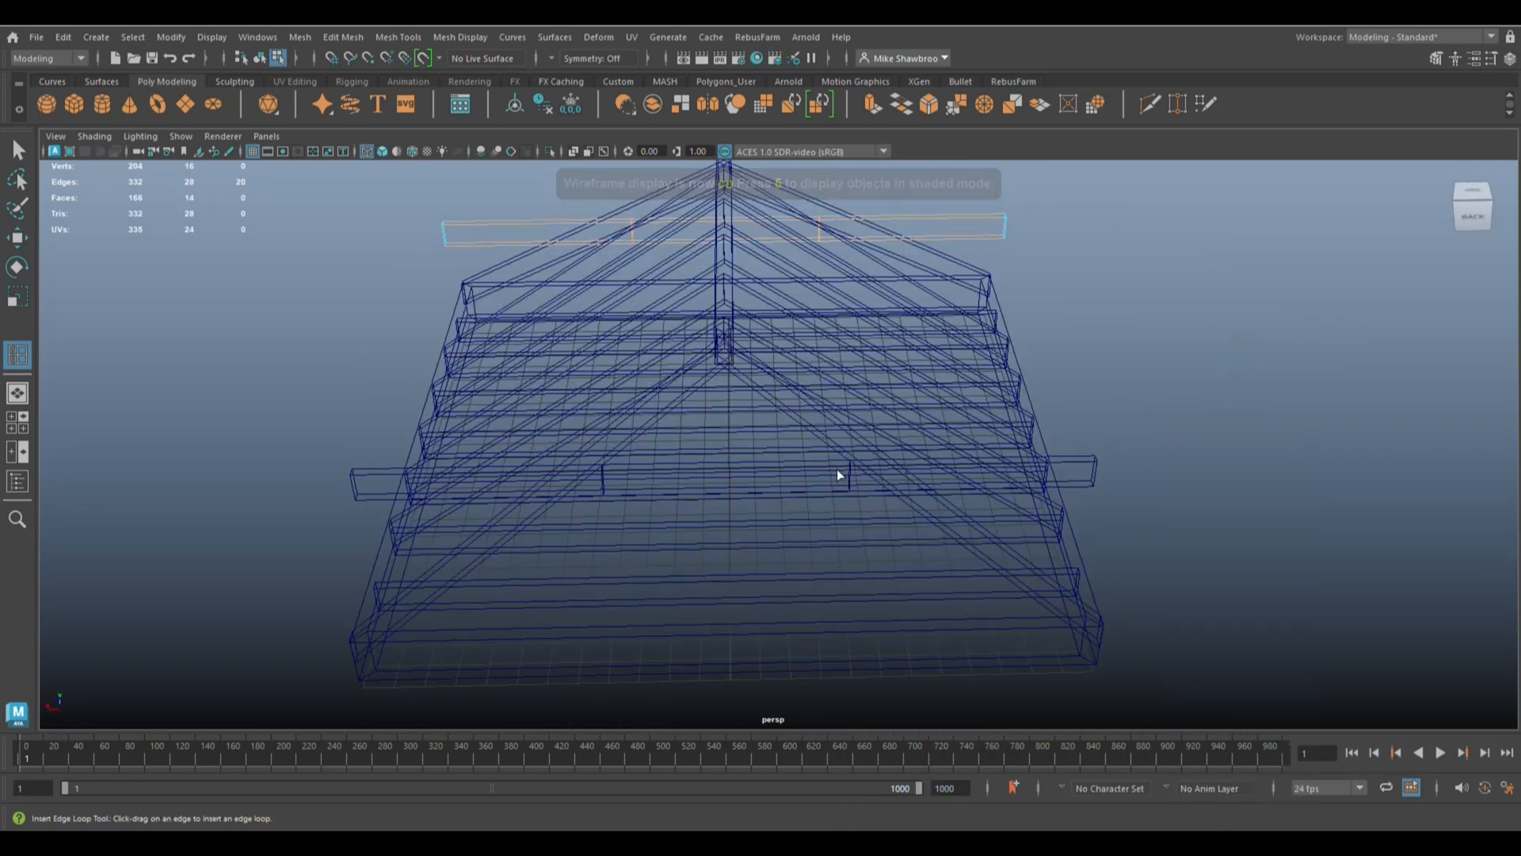
pyautogui.press('q')
pyautogui.click(824, 471)
pyautogui.click(1095, 466)
pyautogui.moveTo(1228, 377); pyautogui.dragTo(1226, 336, button='right')
pyautogui.doubleClick(849, 477)
pyautogui.keyDown('shift'); pyautogui.doubleClick(603, 480); pyautogui.keyUp('shift')
pyautogui.press('5')
pyautogui.keyDown('alt'); pyautogui.moveTo(583, 493); pyautogui.dragTo(591, 544); pyautogui.keyUp('alt')
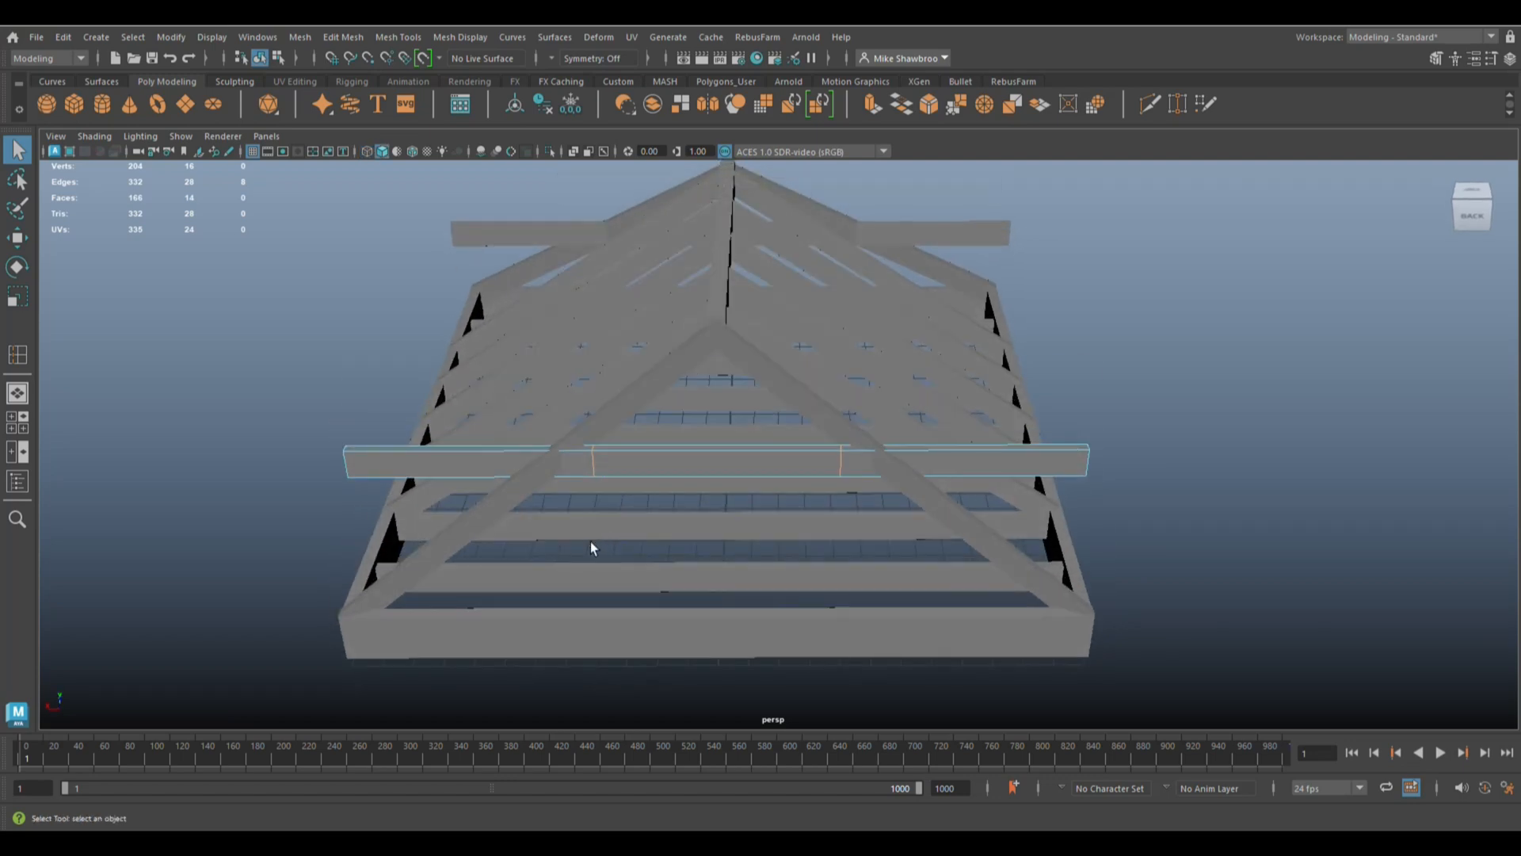
pyautogui.press('r')
pyautogui.moveTo(646, 463); pyautogui.dragTo(623, 466)
# - Lower the outer-end vertices of the near raised beam to the base frame so both ends slope along the roof
pyautogui.keyDown('alt'); pyautogui.moveTo(567, 515); pyautogui.dragTo(852, 632); pyautogui.keyUp('alt')
pyautogui.moveTo(1114, 345); pyautogui.dragTo(1060, 346, button='right')
pyautogui.moveTo(982, 266); pyautogui.dragTo(1062, 385)
pyautogui.keyDown('shift'); pyautogui.moveTo(442, 274); pyautogui.dragTo(506, 360); pyautogui.keyUp('shift')
pyautogui.press('w')
pyautogui.moveTo(740, 239); pyautogui.dragTo(747, 327)
pyautogui.press('space')
pyautogui.press('space')
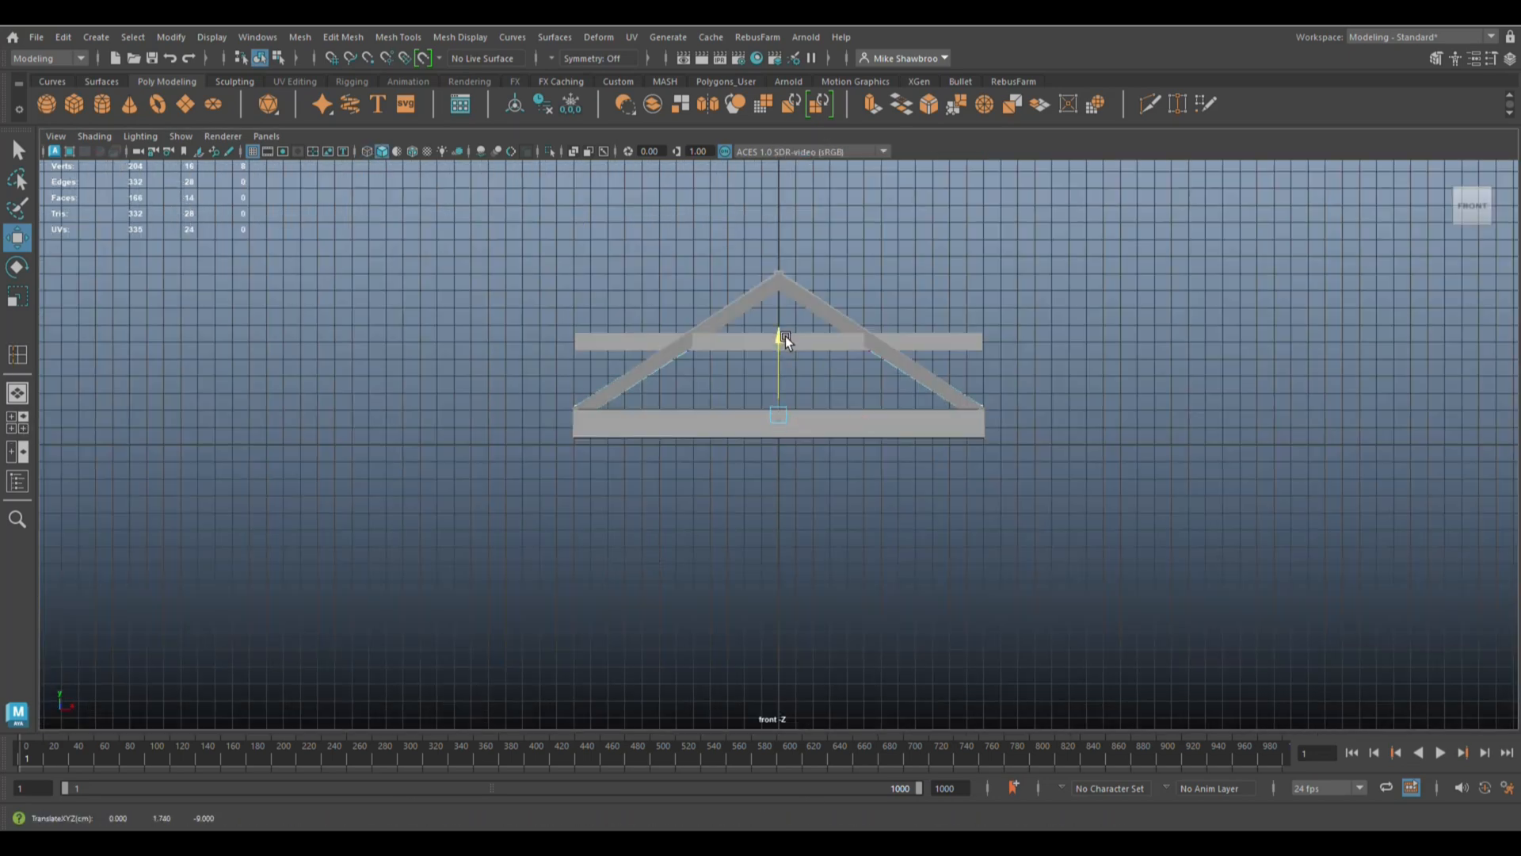
pyautogui.click(17, 424)
pyautogui.press('space')
# - Delete the faces between the two edge loops of the sloped beam, splitting it into two short corner rafters
pyautogui.keyDown('alt'); pyautogui.moveTo(640, 458); pyautogui.dragTo(897, 382); pyautogui.keyUp('alt')
pyautogui.moveTo(897, 382); pyautogui.dragTo(900, 444, button='right')
pyautogui.keyDown('alt'); pyautogui.moveTo(880, 439); pyautogui.dragTo(832, 487); pyautogui.keyUp('alt')
pyautogui.press('Delete')
# - Select the two edge loops on the raised beam at the opposite end and scale them apart toward the corner beams
pyautogui.keyDown('alt'); pyautogui.moveTo(1054, 563); pyautogui.dragTo(765, 566); pyautogui.keyUp('alt')
pyautogui.click(864, 498)
pyautogui.rightClick(1145, 334)
pyautogui.moveTo(1145, 335); pyautogui.dragTo(1145, 291, button='right')
pyautogui.doubleClick(846, 489)
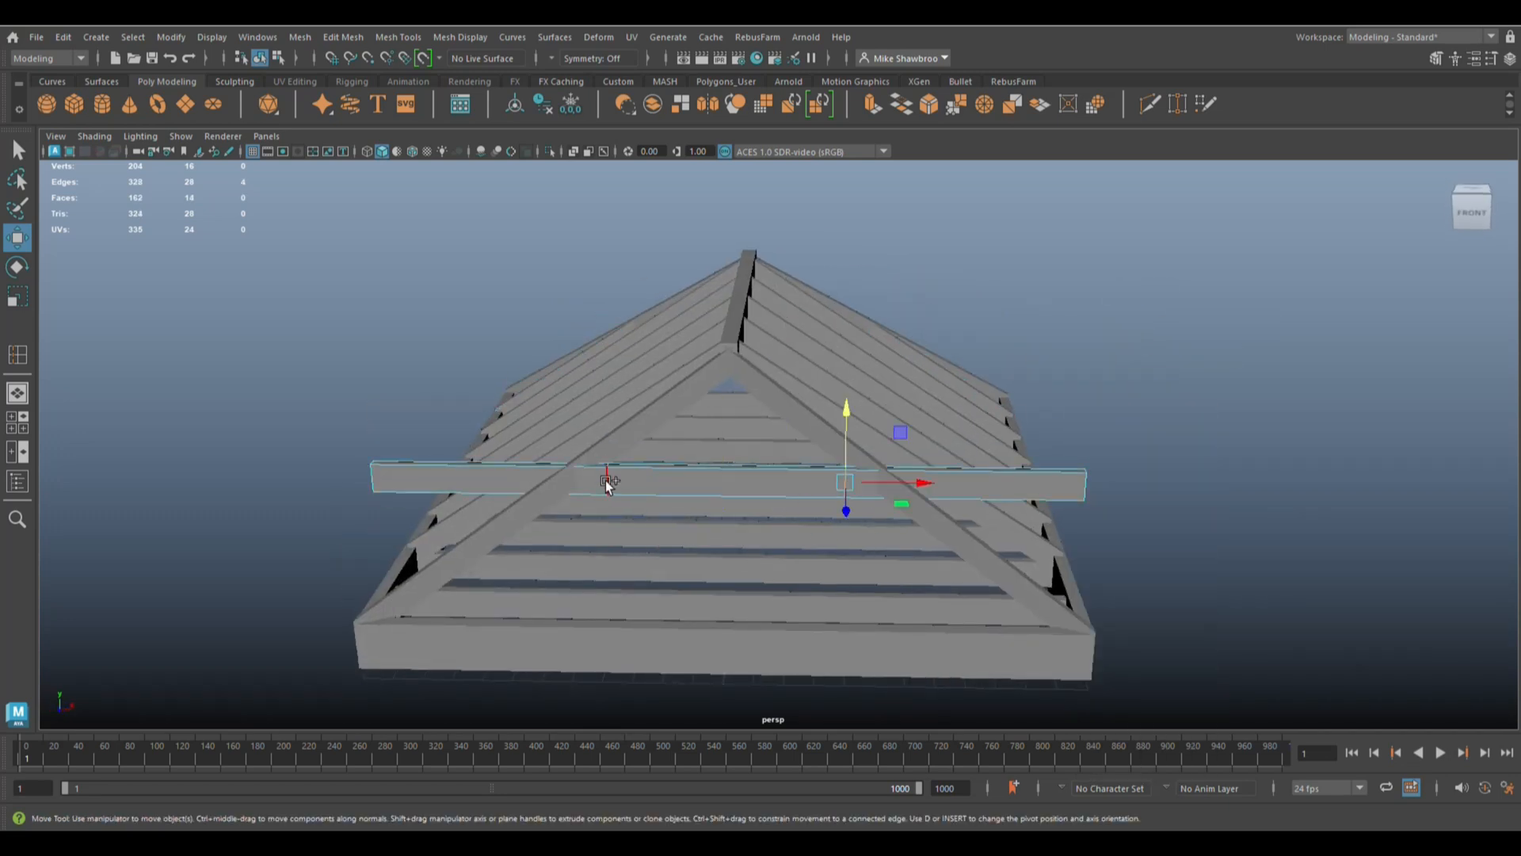
pyautogui.keyDown('shift'); pyautogui.doubleClick(606, 481); pyautogui.keyUp('shift')
pyautogui.press('r')
pyautogui.moveTo(797, 485); pyautogui.dragTo(819, 490)
# - Lower the outer-end vertices of the opposite raised beam to the base frame, following the roof slope
pyautogui.moveTo(1187, 392); pyautogui.dragTo(1134, 393, button='right')
pyautogui.moveTo(1047, 428); pyautogui.dragTo(1123, 550)
pyautogui.keyDown('shift'); pyautogui.moveTo(340, 409); pyautogui.dragTo(396, 511); pyautogui.keyUp('shift')
pyautogui.press('w')
pyautogui.moveTo(724, 432); pyautogui.dragTo(726, 555)
pyautogui.click(20, 426)
pyautogui.press('space')
pyautogui.moveTo(781, 343); pyautogui.dragTo(783, 335)
pyautogui.click(14, 395)
# - Delete the middle-section faces of the opposite beam, leaving two short corner rafters
pyautogui.click(1317, 425)
pyautogui.moveTo(1315, 425)
pyautogui.keyDown('alt'); pyautogui.mouseDown()
pyautogui.moveTo(1232, 512)
pyautogui.moveTo(1308, 420)
pyautogui.mouseUp(); pyautogui.keyUp('alt')
pyautogui.moveTo(1259, 398); pyautogui.dragTo(1259, 353, button='right')
pyautogui.moveTo(734, 443); pyautogui.dragTo(800, 589)
pyautogui.press('Delete')
# - Duplicate five floor joists, raise the copies above the roof and combine them into one mesh
pyautogui.keyDown('alt'); pyautogui.moveTo(1063, 566); pyautogui.dragTo(1432, 594); pyautogui.keyUp('alt')
pyautogui.click(1432, 594)
pyautogui.click(951, 592)
pyautogui.keyDown('shift'); pyautogui.click(935, 530); pyautogui.keyUp('shift')
pyautogui.keyDown('shift'); pyautogui.click(881, 487); pyautogui.keyUp('shift')
pyautogui.keyDown('shift'); pyautogui.click(821, 444); pyautogui.keyUp('shift')
pyautogui.keyDown('shift'); pyautogui.click(649, 430); pyautogui.keyUp('shift')
pyautogui.keyDown('alt'); pyautogui.moveTo(649, 430); pyautogui.dragTo(472, 590, button='right'); pyautogui.keyUp('alt')
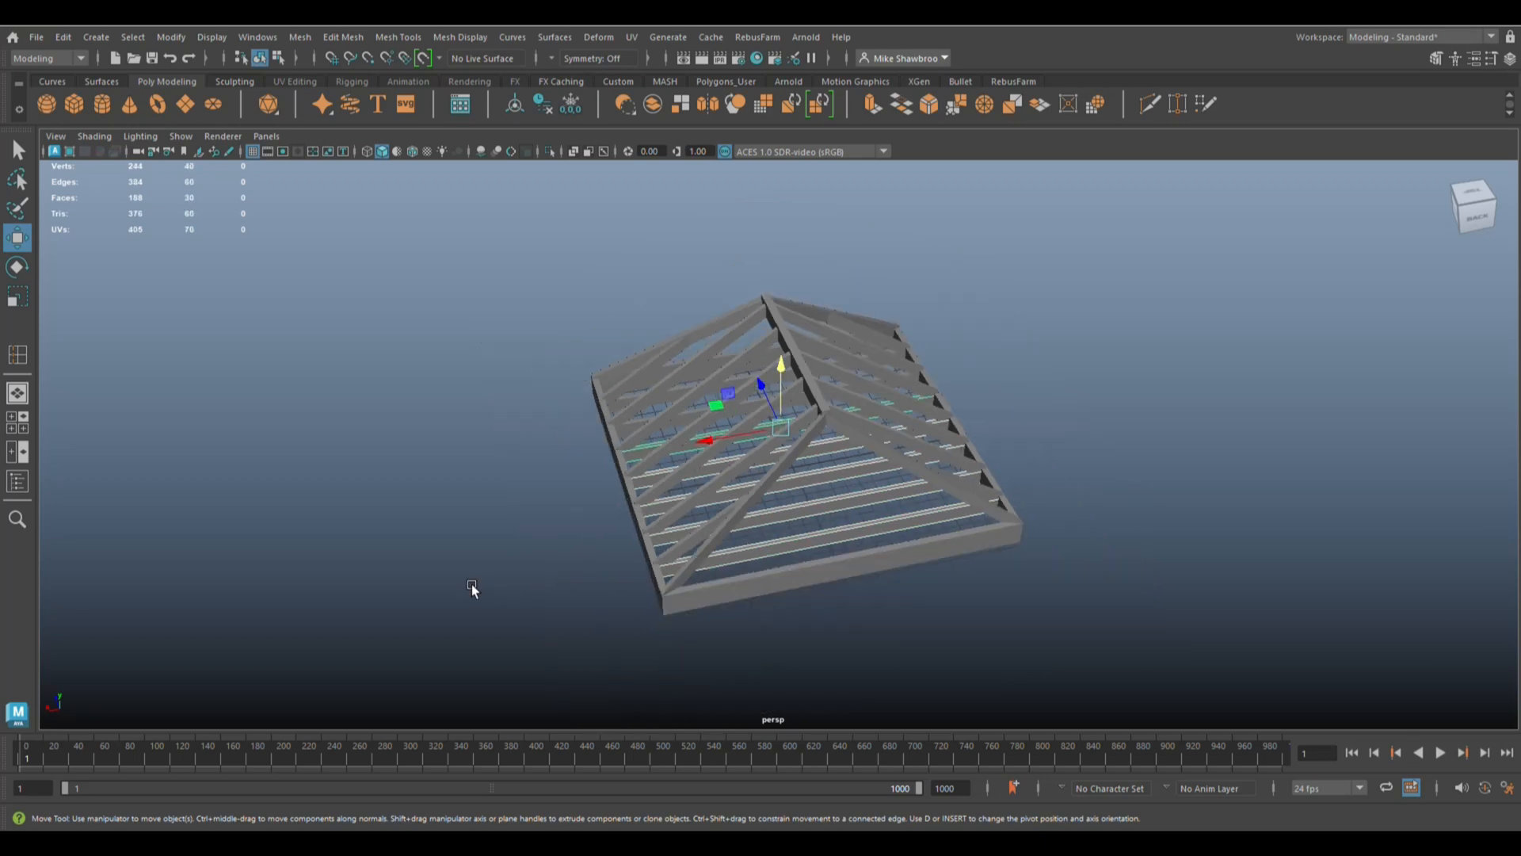
pyautogui.moveTo(781, 366); pyautogui.dragTo(796, 170)
pyautogui.click(299, 38)
pyautogui.click(384, 101)
# - Rotate the combined joist copies crosswise to the floor joists and lower them to the base frame
pyautogui.press('e')
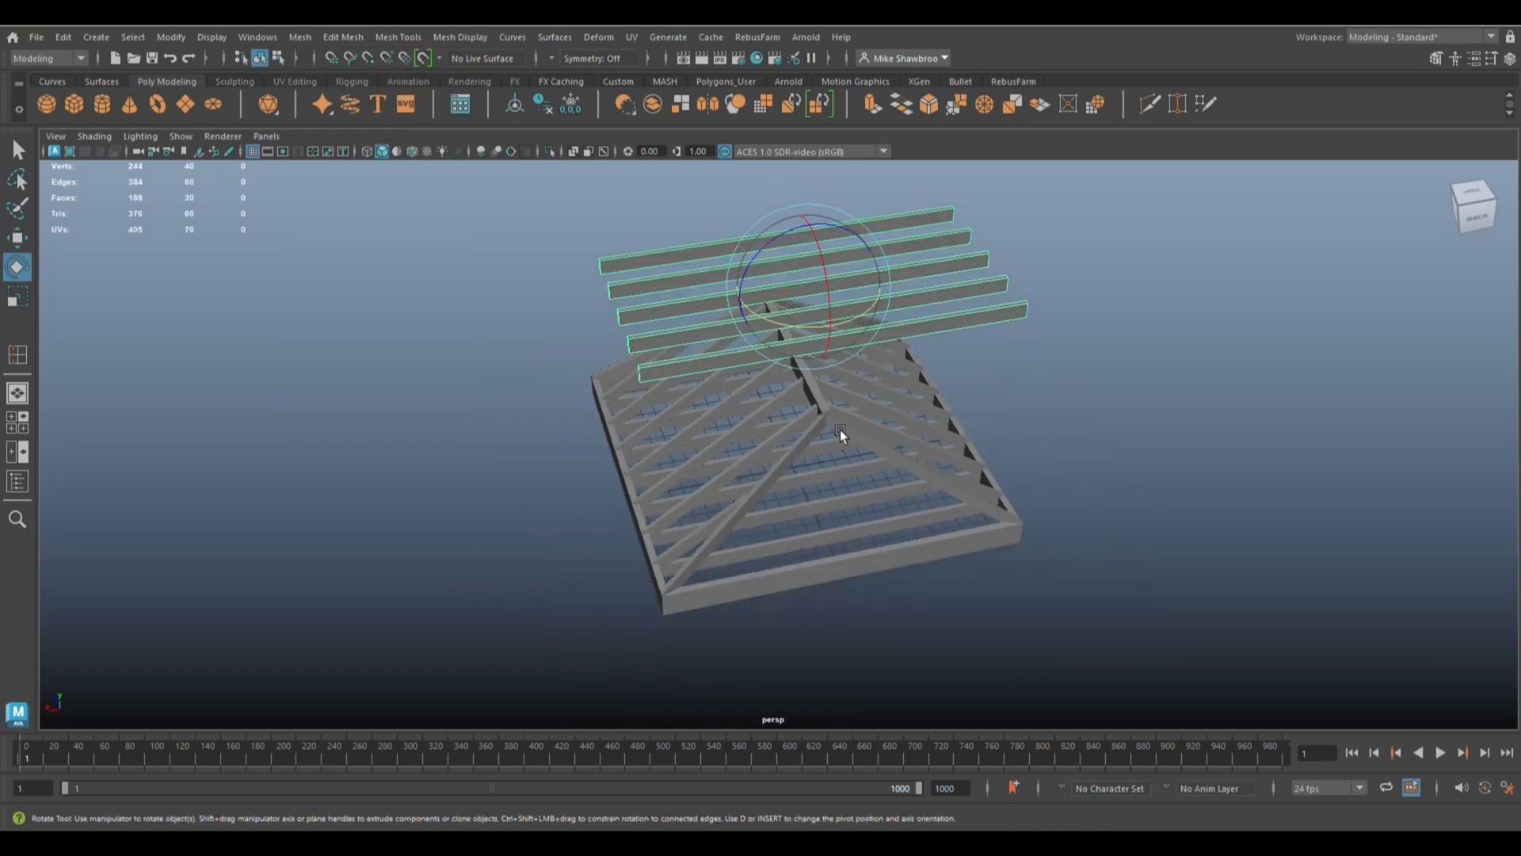
pyautogui.moveTo(778, 316); pyautogui.dragTo(886, 348)
pyautogui.press('w')
pyautogui.moveTo(787, 277); pyautogui.dragTo(810, 512)
pyautogui.keyDown('alt'); pyautogui.moveTo(881, 544); pyautogui.dragTo(769, 483); pyautogui.keyUp('alt')
pyautogui.scroll(-5, 769, 484)
# - Raise the inner-end vertices of the crosswise beams to ridge height so they slope down to the end of the base frame
pyautogui.moveTo(363, 345); pyautogui.dragTo(317, 345, button='right')
pyautogui.moveTo(373, 396); pyautogui.dragTo(491, 570)
pyautogui.moveTo(435, 420); pyautogui.dragTo(468, 187)
pyautogui.moveTo(367, 266); pyautogui.dragTo(886, 515)
pyautogui.scroll(3, 886, 515)
pyautogui.moveTo(897, 246); pyautogui.dragTo(1080, 416)
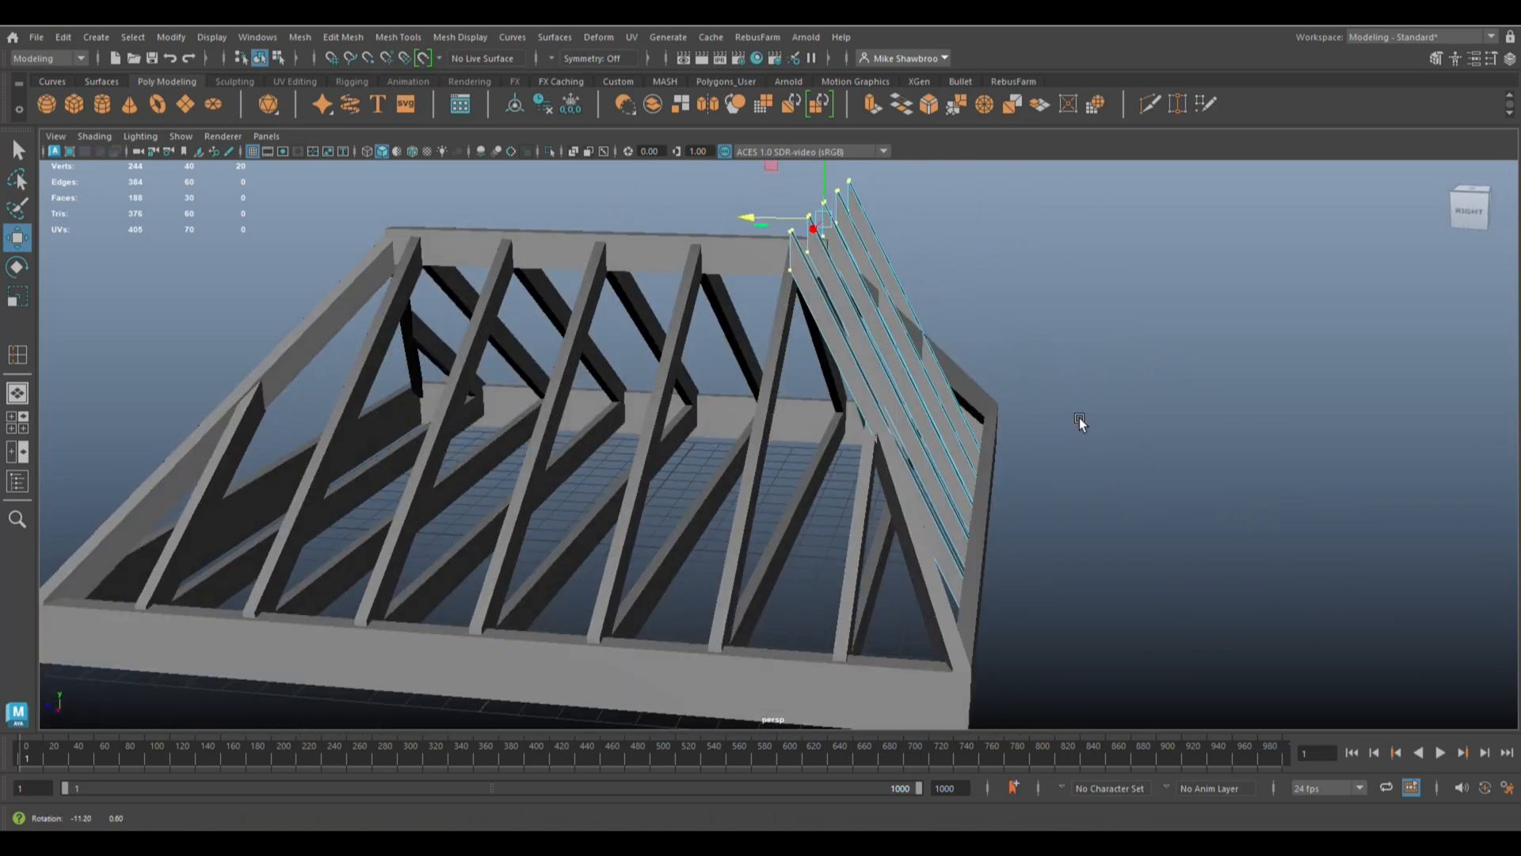
# - Insert an edge loop across each of the four outer end rafters where it meets a corner beam
pyautogui.press('g')
pyautogui.click(963, 329)
pyautogui.click(1122, 211)
pyautogui.scroll(4, 973, 459)
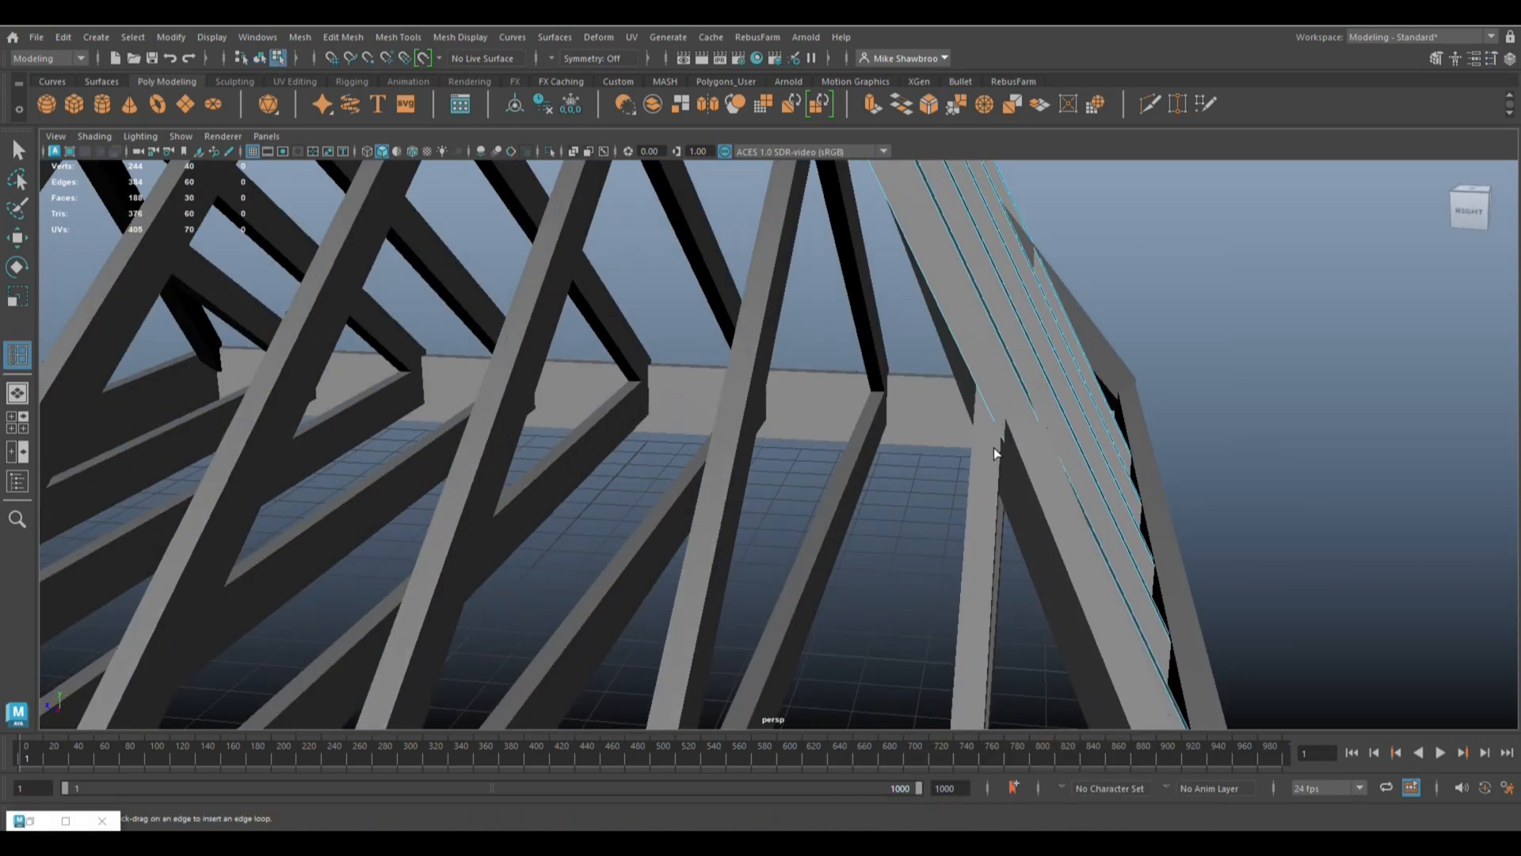
pyautogui.keyDown('alt'); pyautogui.moveTo(1257, 490); pyautogui.dragTo(867, 588); pyautogui.keyUp('alt')
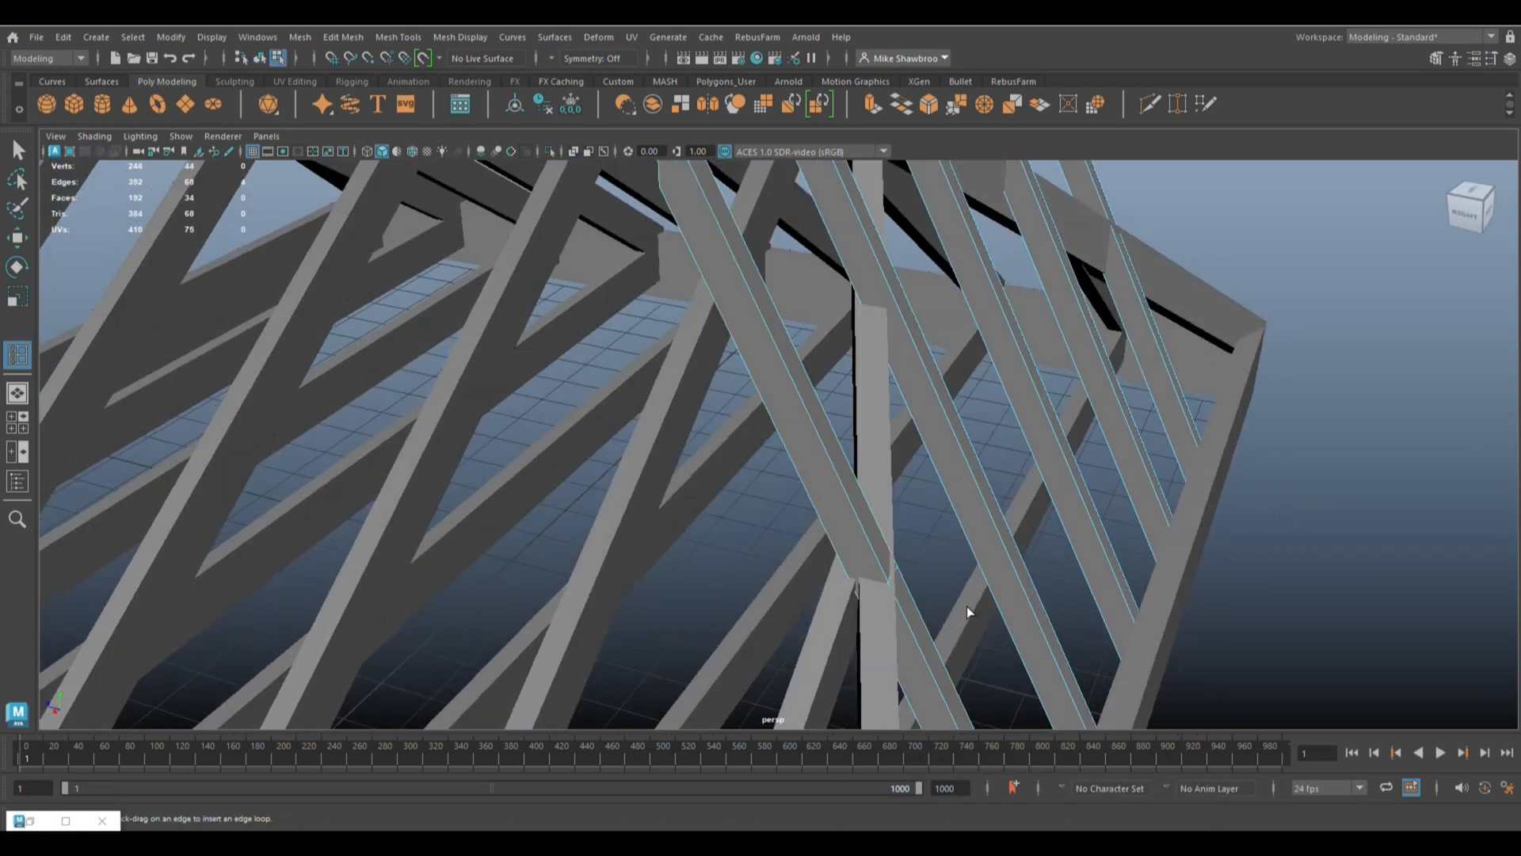
pyautogui.click(866, 554)
pyautogui.keyDown('alt'); pyautogui.moveTo(1013, 314); pyautogui.dragTo(1029, 440, button='middle'); pyautogui.keyUp('alt')
pyautogui.click(1084, 382)
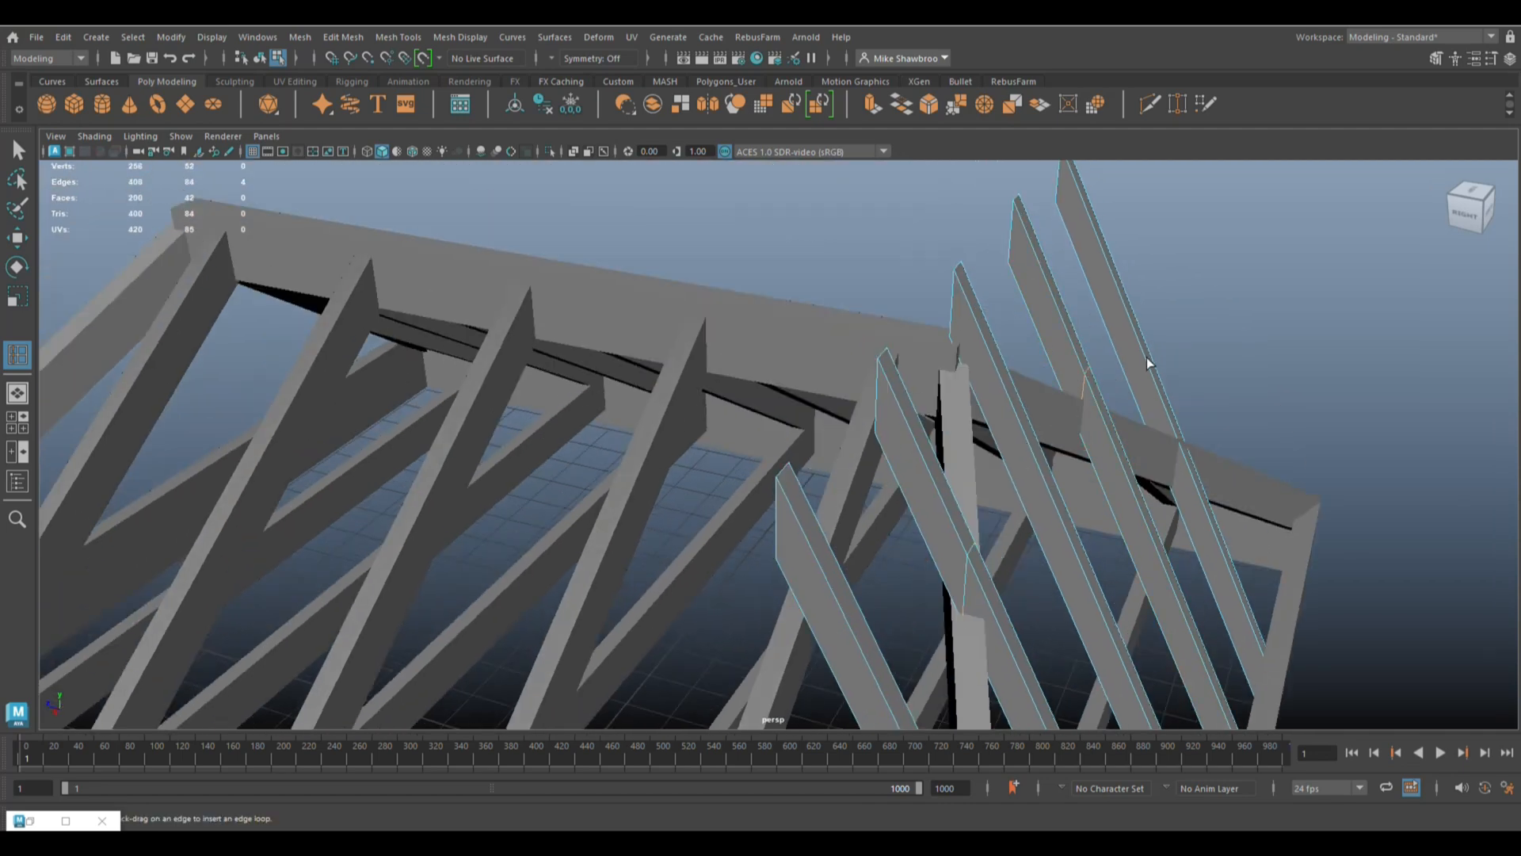
pyautogui.press('q')
# - Delete the upper sections of the four outer end rafters that extend past the corner beams
pyautogui.keyDown('alt'); pyautogui.moveTo(1300, 378); pyautogui.dragTo(896, 254); pyautogui.keyUp('alt')
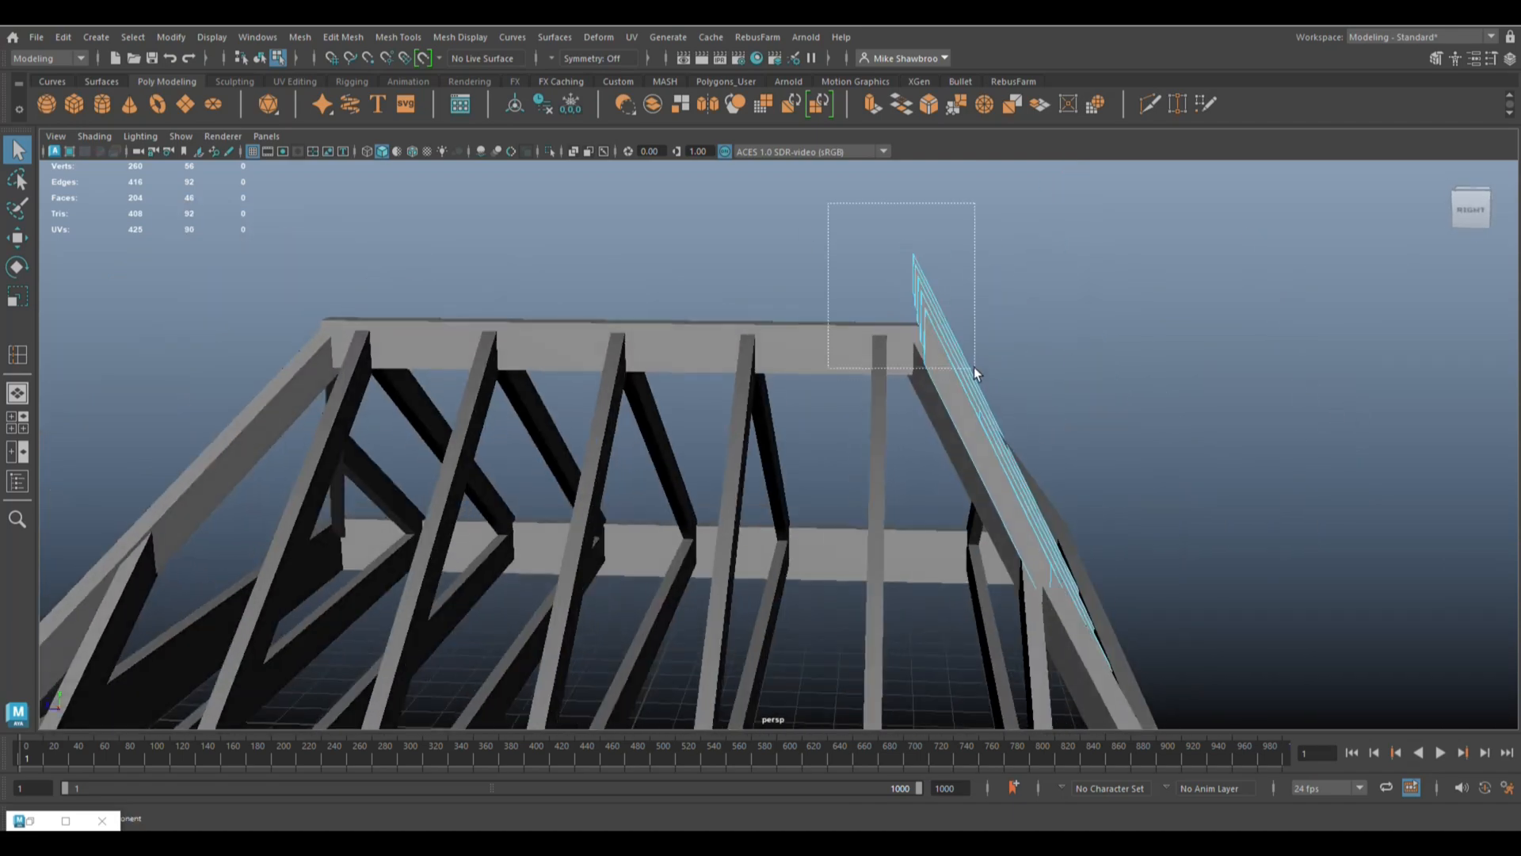
pyautogui.keyDown('alt'); pyautogui.moveTo(1000, 377); pyautogui.dragTo(1188, 301); pyautogui.keyUp('alt')
pyautogui.moveTo(1045, 178); pyautogui.dragTo(1243, 397)
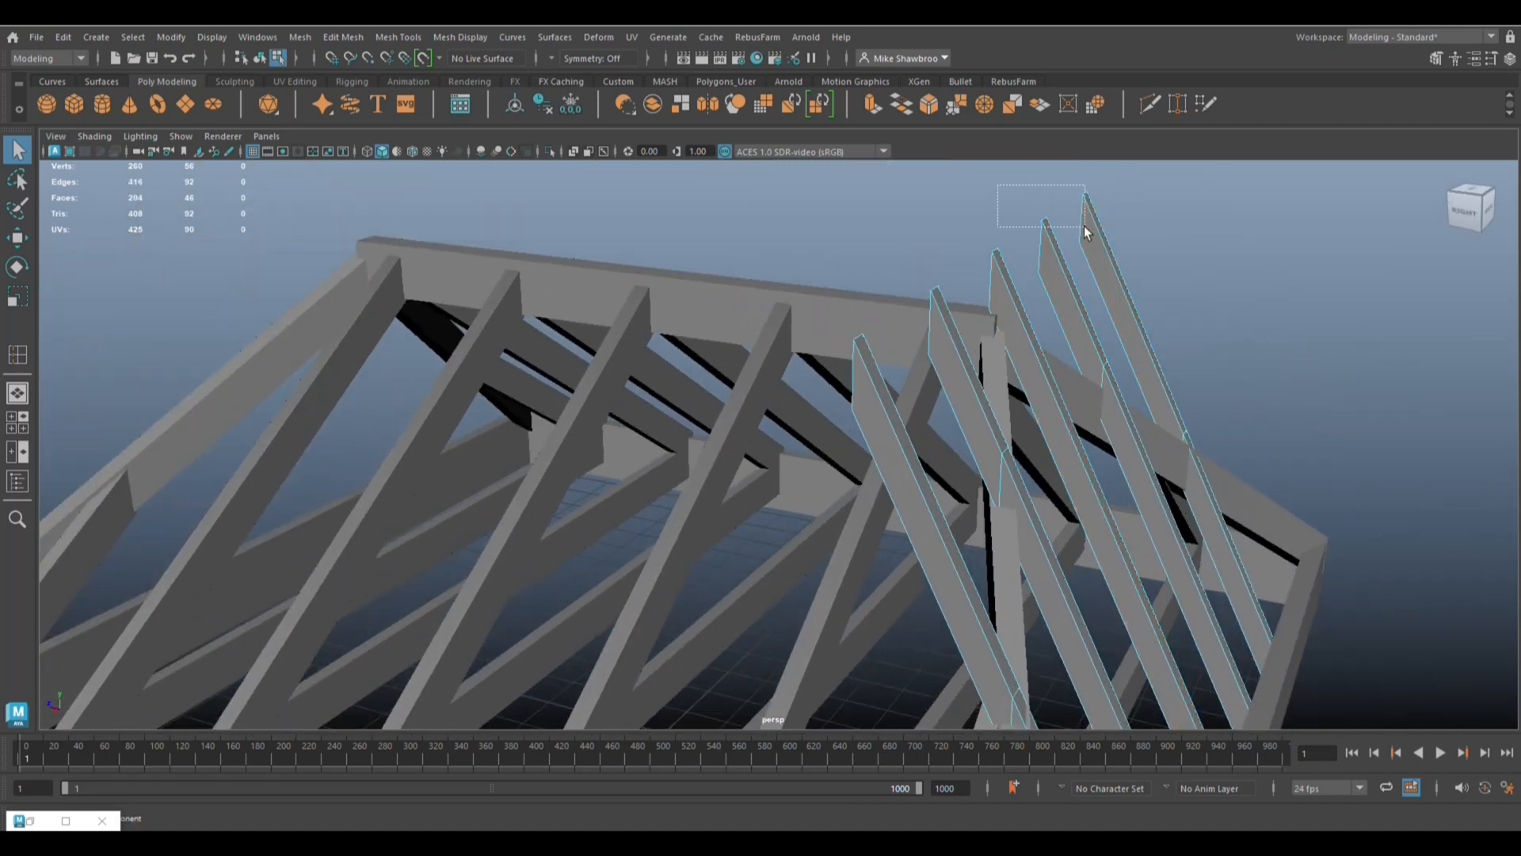
pyautogui.press('Delete')
pyautogui.keyDown('alt'); pyautogui.moveTo(1208, 279); pyautogui.dragTo(1043, 238); pyautogui.keyUp('alt')
pyautogui.keyDown('alt'); pyautogui.moveTo(1325, 339); pyautogui.dragTo(580, 299); pyautogui.keyUp('alt')
pyautogui.keyDown('shift'); pyautogui.moveTo(644, 207); pyautogui.dragTo(713, 306); pyautogui.keyUp('shift')
pyautogui.press('Delete')
# - Select the cut-end vertices of the four shortened end rafters and adjust them toward the corner beams
pyautogui.keyDown('alt'); pyautogui.moveTo(733, 361); pyautogui.dragTo(826, 384); pyautogui.keyUp('alt')
pyautogui.moveTo(1221, 335); pyautogui.dragTo(1149, 339, button='right')
pyautogui.moveTo(897, 475); pyautogui.dragTo(963, 570)
pyautogui.press('w')
pyautogui.keyDown('alt'); pyautogui.moveTo(1015, 412); pyautogui.dragTo(964, 435); pyautogui.keyUp('alt')
pyautogui.scroll(3, 964, 431)
pyautogui.keyDown('alt'); pyautogui.moveTo(633, 464); pyautogui.dragTo(866, 488, button='middle'); pyautogui.keyUp('alt')
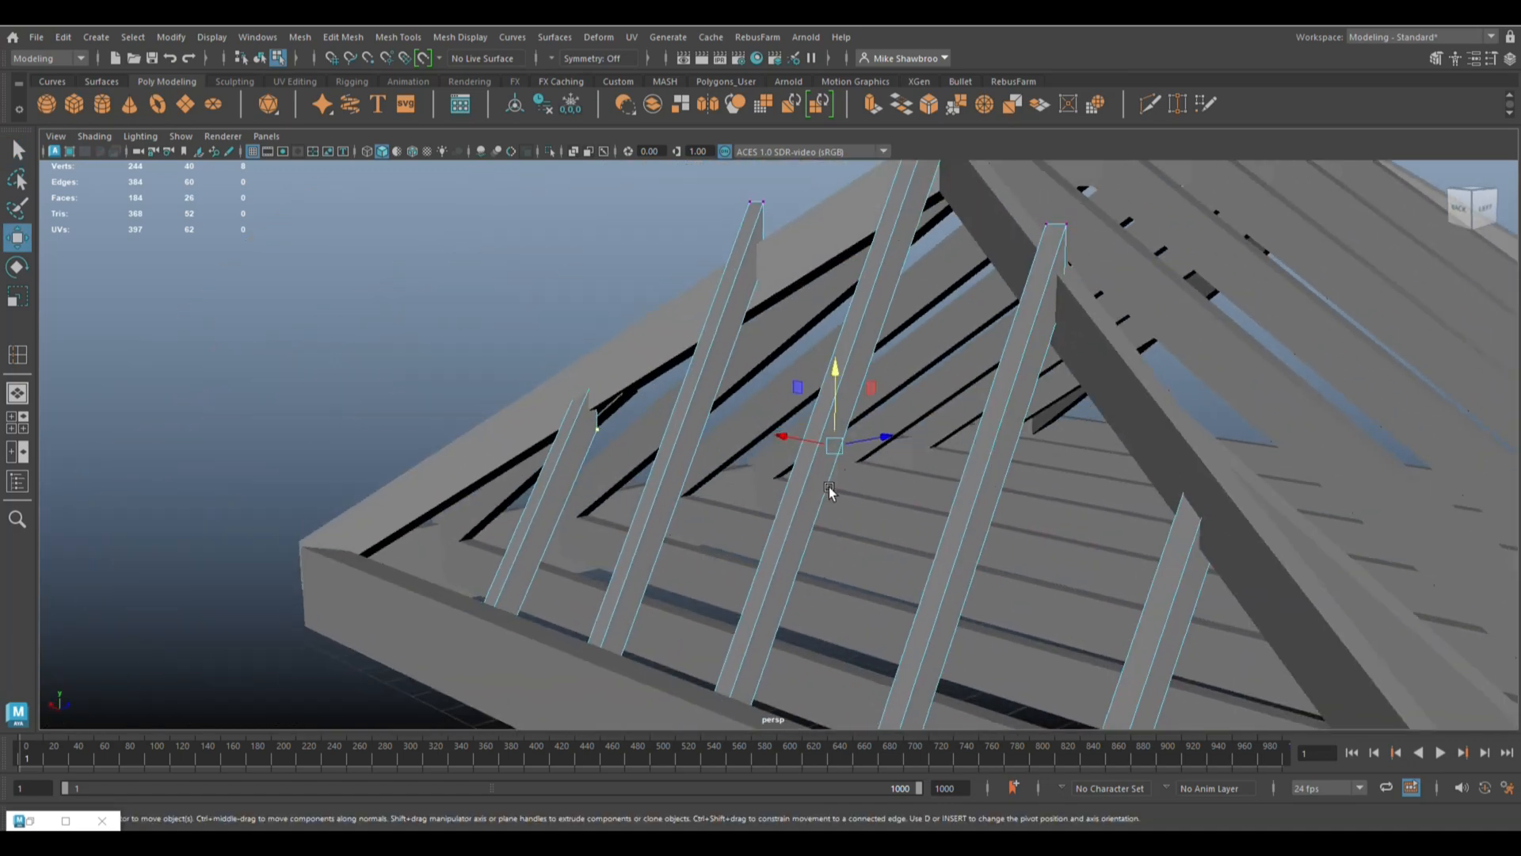
pyautogui.moveTo(836, 373); pyautogui.dragTo(735, 374)
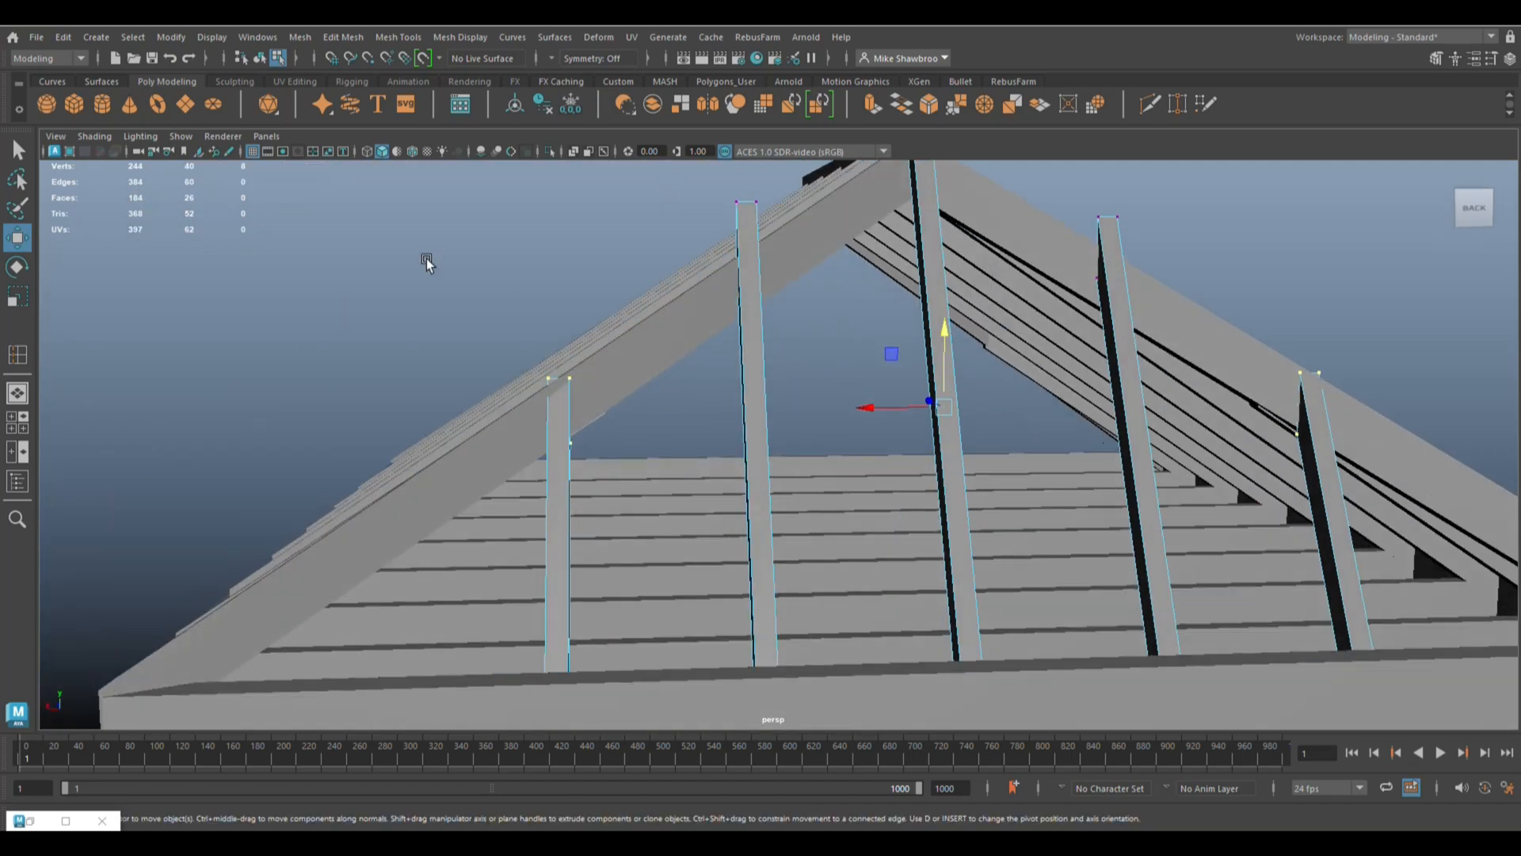
pyautogui.keyDown('shift'); pyautogui.click(1299, 372); pyautogui.keyUp('shift')
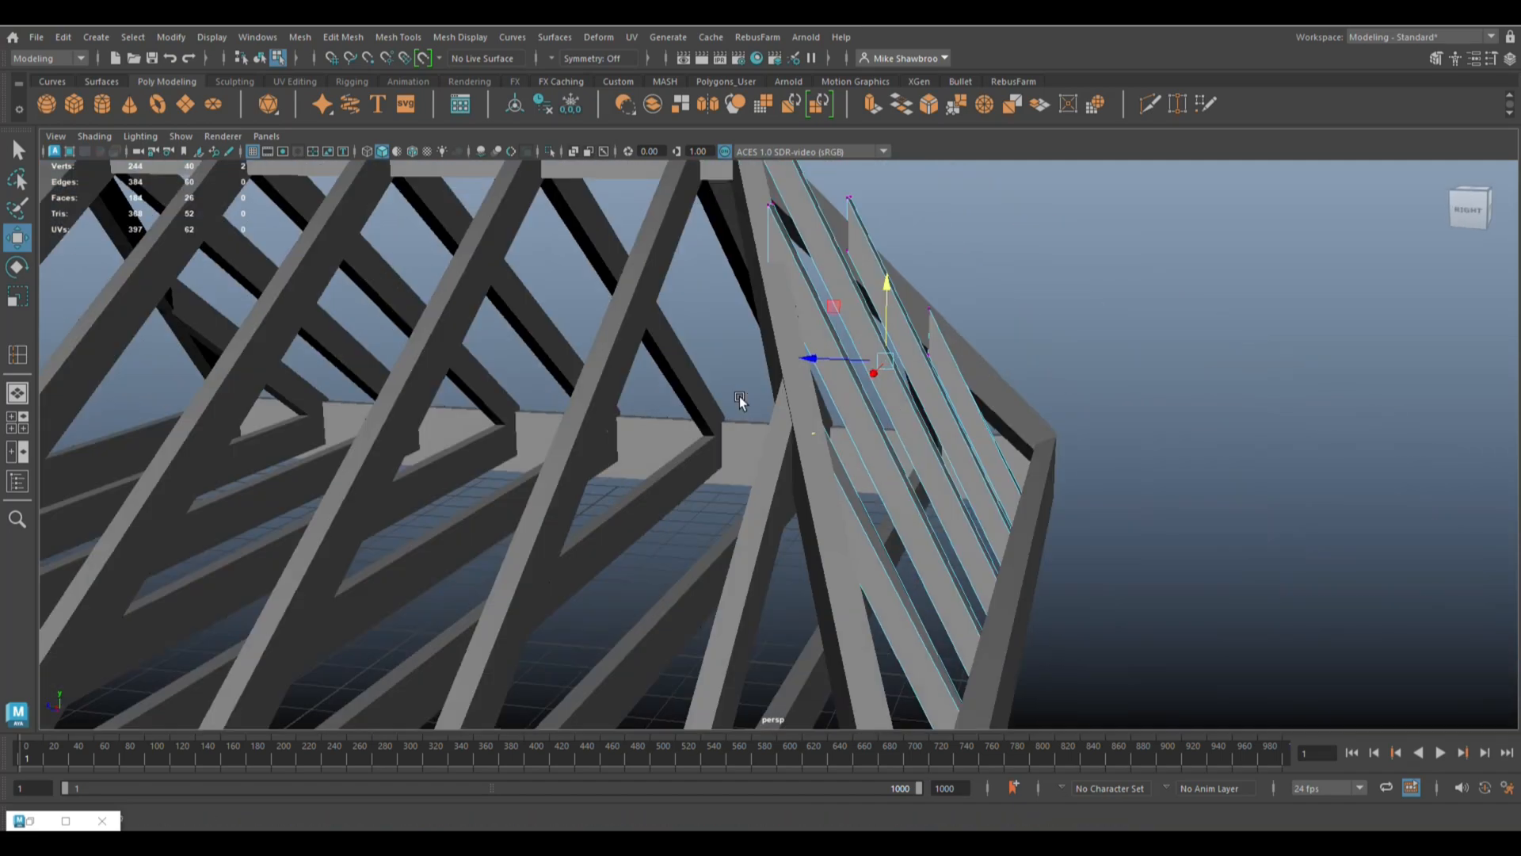
pyautogui.keyDown('alt'); pyautogui.moveTo(739, 397); pyautogui.dragTo(815, 340); pyautogui.keyUp('alt')
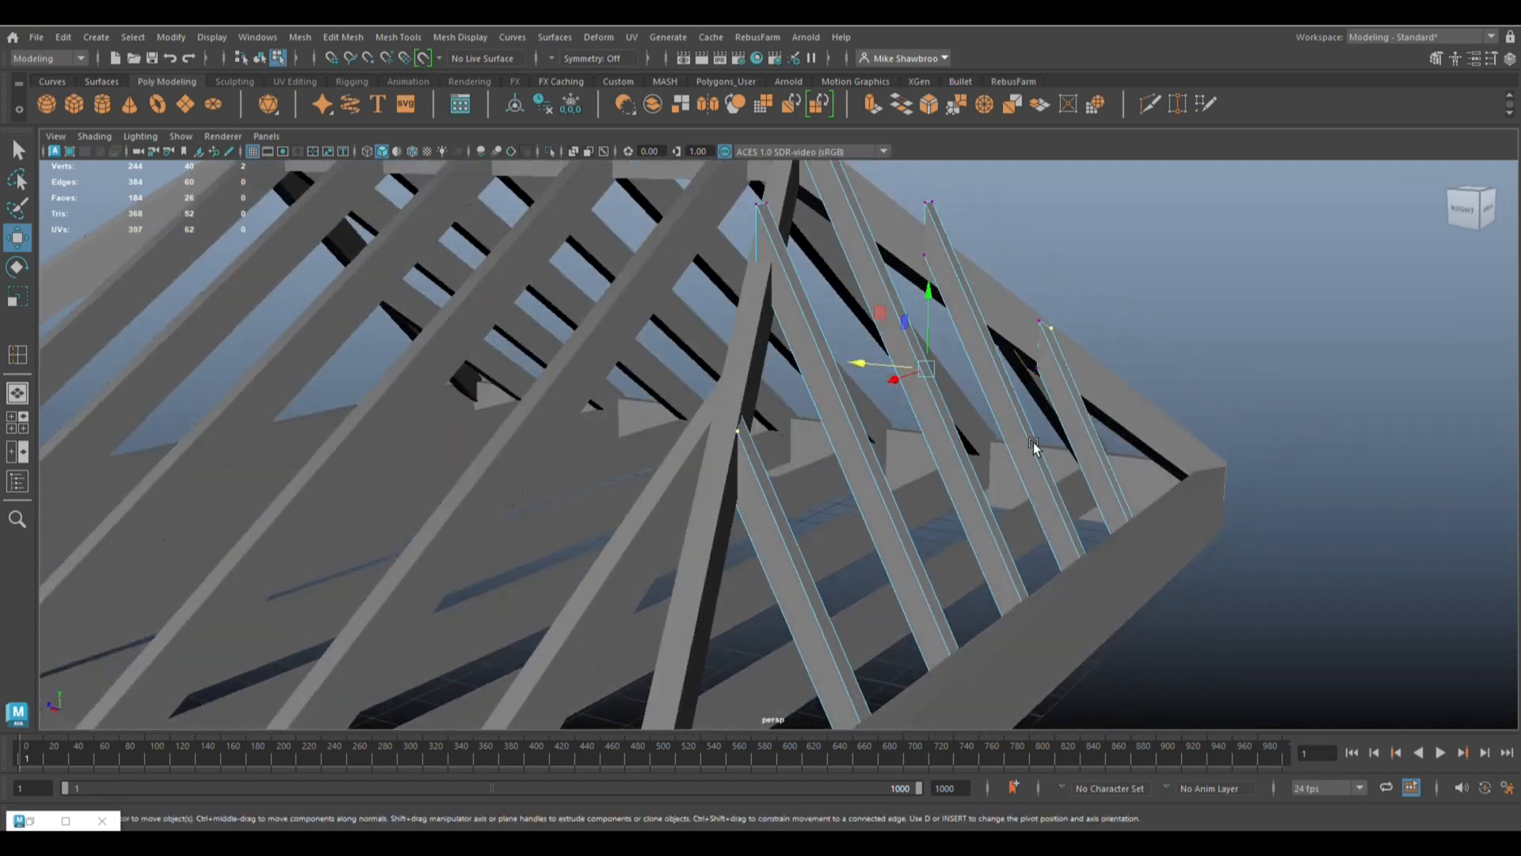
pyautogui.keyDown('alt'); pyautogui.moveTo(1033, 443); pyautogui.dragTo(922, 325); pyautogui.keyUp('alt')
pyautogui.keyDown('shift'); pyautogui.click(990, 309); pyautogui.keyUp('shift')
pyautogui.keyDown('shift'); pyautogui.click(802, 341); pyautogui.keyUp('shift')
pyautogui.moveTo(851, 391); pyautogui.dragTo(1110, 486)
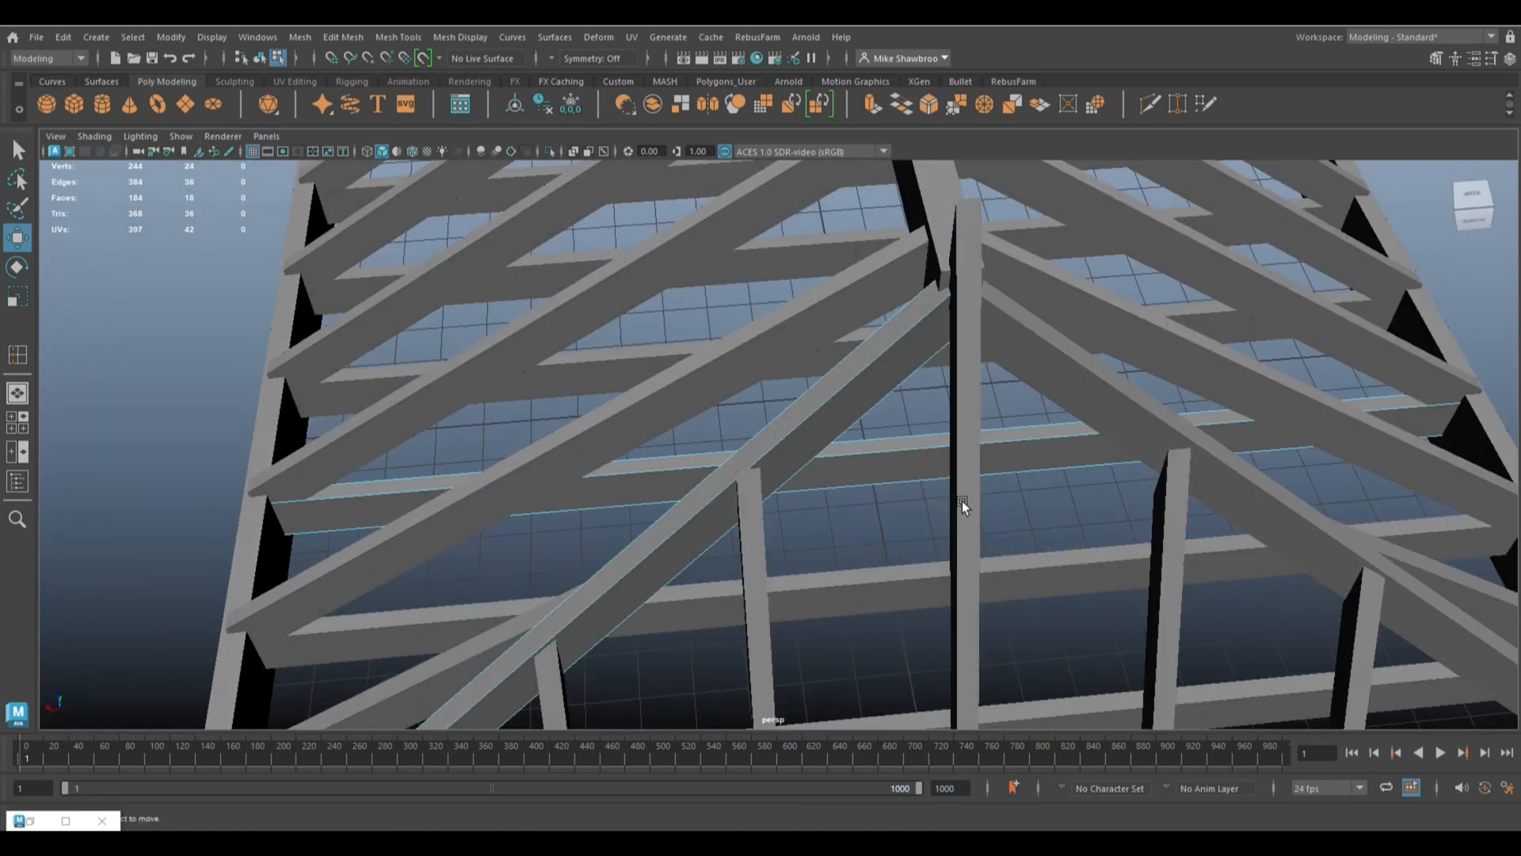
pyautogui.rightClick(170, 404)
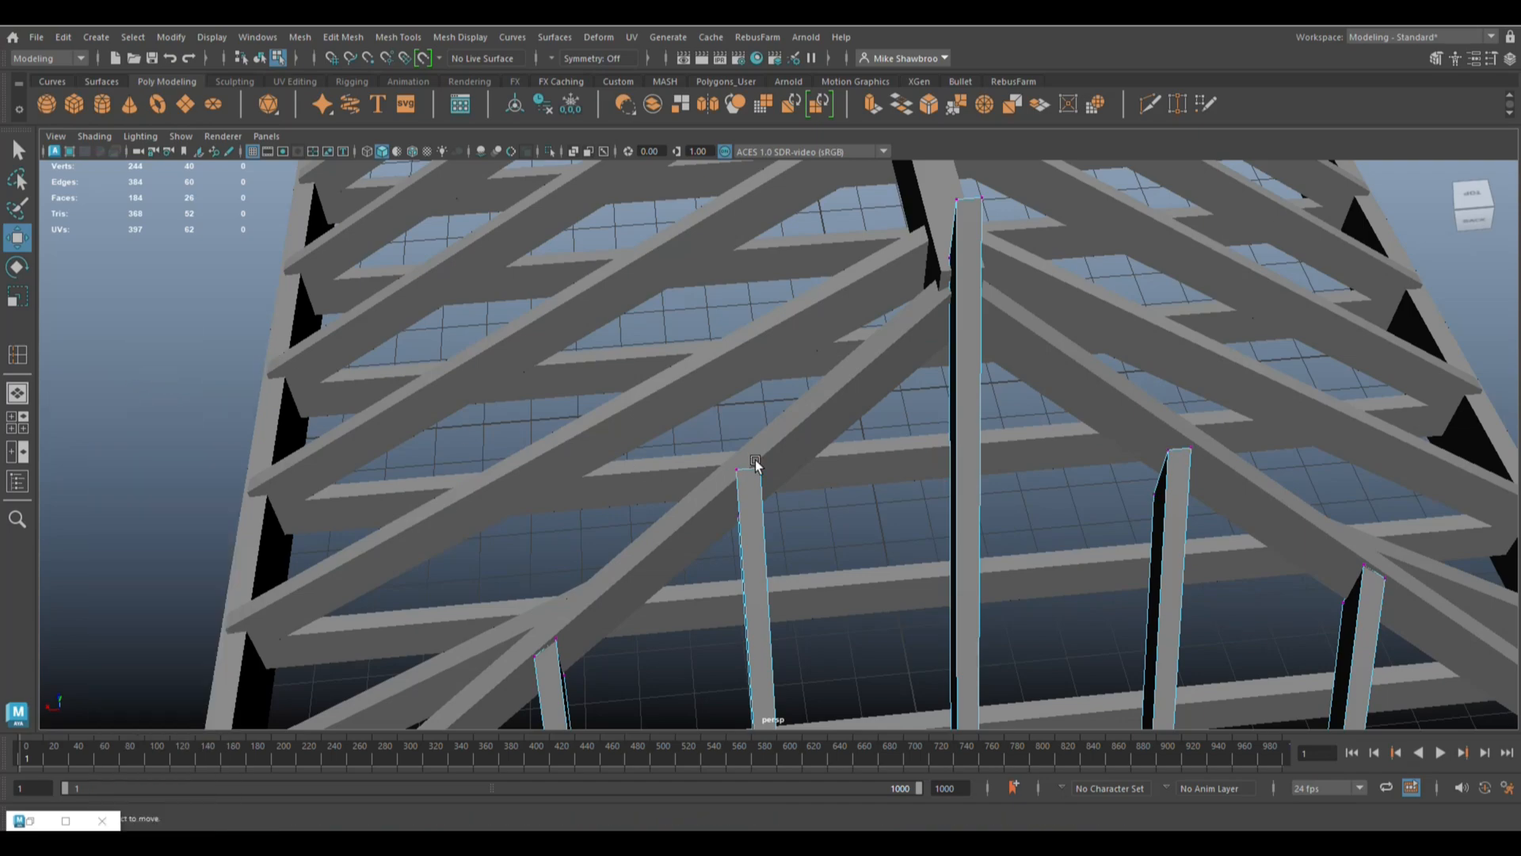
# - Move the top vertices of the two longer shortened rafters to fit against the corner beams
pyautogui.click(757, 465)
pyautogui.keyDown('shift'); pyautogui.click(1169, 454); pyautogui.keyUp('shift')
pyautogui.keyDown('alt'); pyautogui.moveTo(983, 479); pyautogui.dragTo(1169, 519); pyautogui.keyUp('alt')
pyautogui.moveTo(823, 304); pyautogui.dragTo(810, 309)
pyautogui.moveTo(887, 249); pyautogui.dragTo(889, 240)
# - Nudge the remaining cut-end corner vertices of the shortened rafters flush with the corner beams
pyautogui.keyDown('alt'); pyautogui.moveTo(1070, 434); pyautogui.dragTo(960, 342); pyautogui.keyUp('alt')
pyautogui.click(1165, 429)
pyautogui.keyDown('alt'); pyautogui.moveTo(1176, 352); pyautogui.dragTo(715, 457); pyautogui.keyUp('alt')
pyautogui.keyDown('shift'); pyautogui.click(715, 456); pyautogui.keyUp('shift')
pyautogui.moveTo(895, 413); pyautogui.dragTo(894, 403)
pyautogui.keyDown('alt'); pyautogui.moveTo(729, 420); pyautogui.dragTo(805, 431); pyautogui.keyUp('alt')
pyautogui.click(734, 409)
pyautogui.moveTo(735, 336); pyautogui.dragTo(736, 345)
pyautogui.click(758, 394)
pyautogui.moveTo(763, 401)
pyautogui.keyDown('alt'); pyautogui.mouseDown()
pyautogui.moveTo(642, 413)
pyautogui.moveTo(776, 395)
pyautogui.mouseUp(); pyautogui.keyUp('alt')
# - Select the upper-end vertices of the centre end rafter and lower them to fit the end of the ridge beam
pyautogui.keyDown('alt'); pyautogui.moveTo(714, 428); pyautogui.dragTo(729, 507); pyautogui.keyUp('alt')
pyautogui.scroll(-3, 797, 434)
pyautogui.moveTo(813, 311); pyautogui.dragTo(865, 399)
pyautogui.moveTo(843, 287); pyautogui.dragTo(863, 339)
pyautogui.moveTo(773, 396); pyautogui.dragTo(780, 398)
pyautogui.click(1008, 355)
pyautogui.keyDown('alt'); pyautogui.moveTo(1010, 358); pyautogui.dragTo(1059, 432); pyautogui.keyUp('alt')
# - Return to object mode, duplicate the end rafter set and rotate the copy around to the opposite end of the roof
pyautogui.press('F8')
pyautogui.click(302, 38)
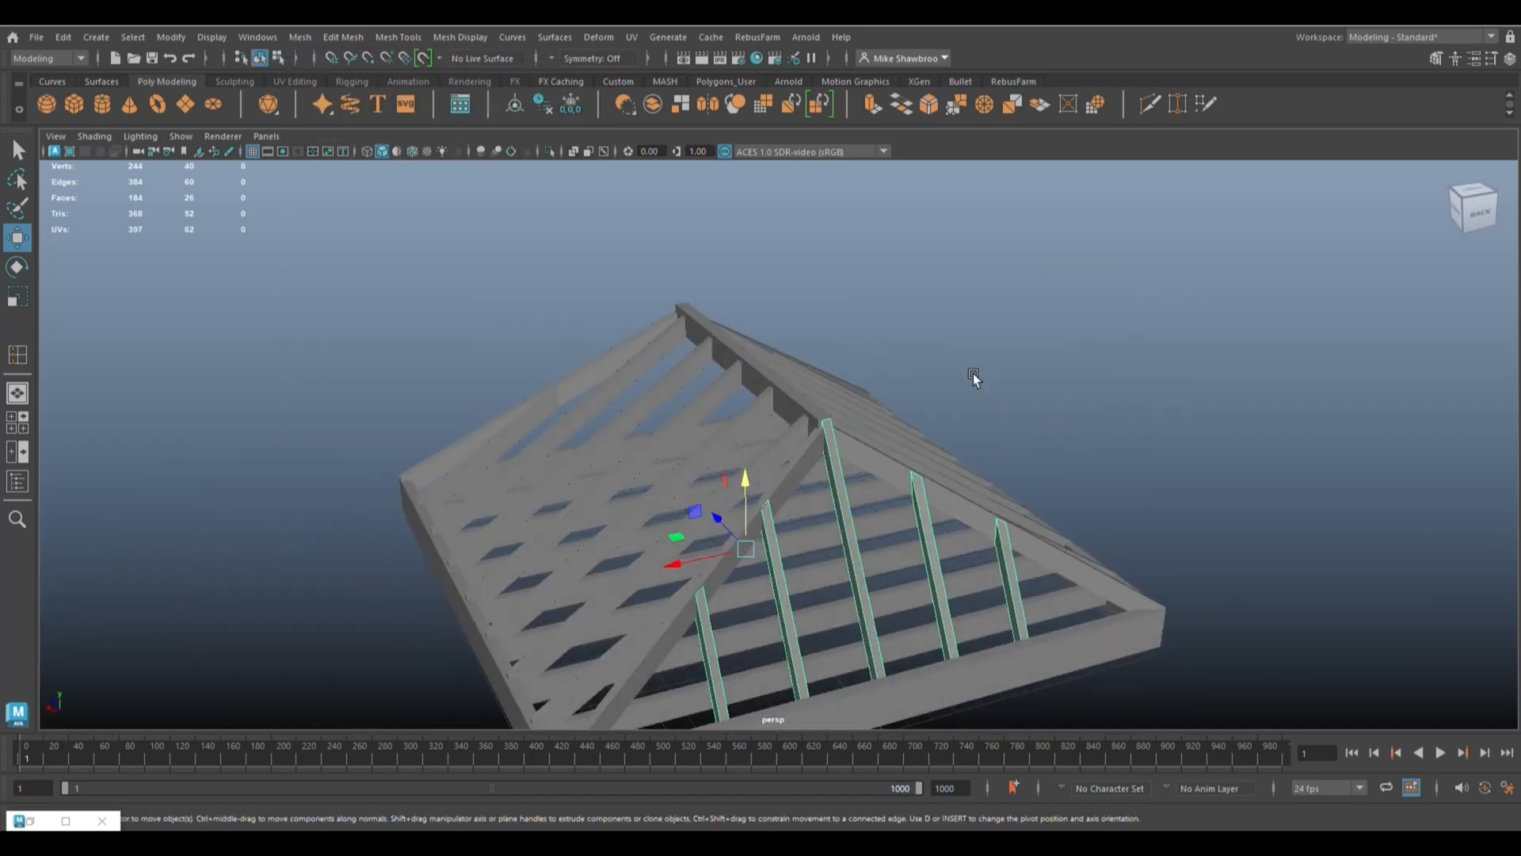
pyautogui.press('e')
pyautogui.moveTo(742, 599); pyautogui.dragTo(944, 442)
pyautogui.scroll(-1, 944, 442)
pyautogui.keyDown('alt'); pyautogui.moveTo(944, 442); pyautogui.dragTo(987, 342, button='middle'); pyautogui.keyUp('alt')
pyautogui.press('w')
pyautogui.moveTo(626, 537); pyautogui.dragTo(644, 549)
pyautogui.keyDown('alt'); pyautogui.moveTo(1024, 609); pyautogui.dragTo(1122, 531); pyautogui.keyUp('alt')
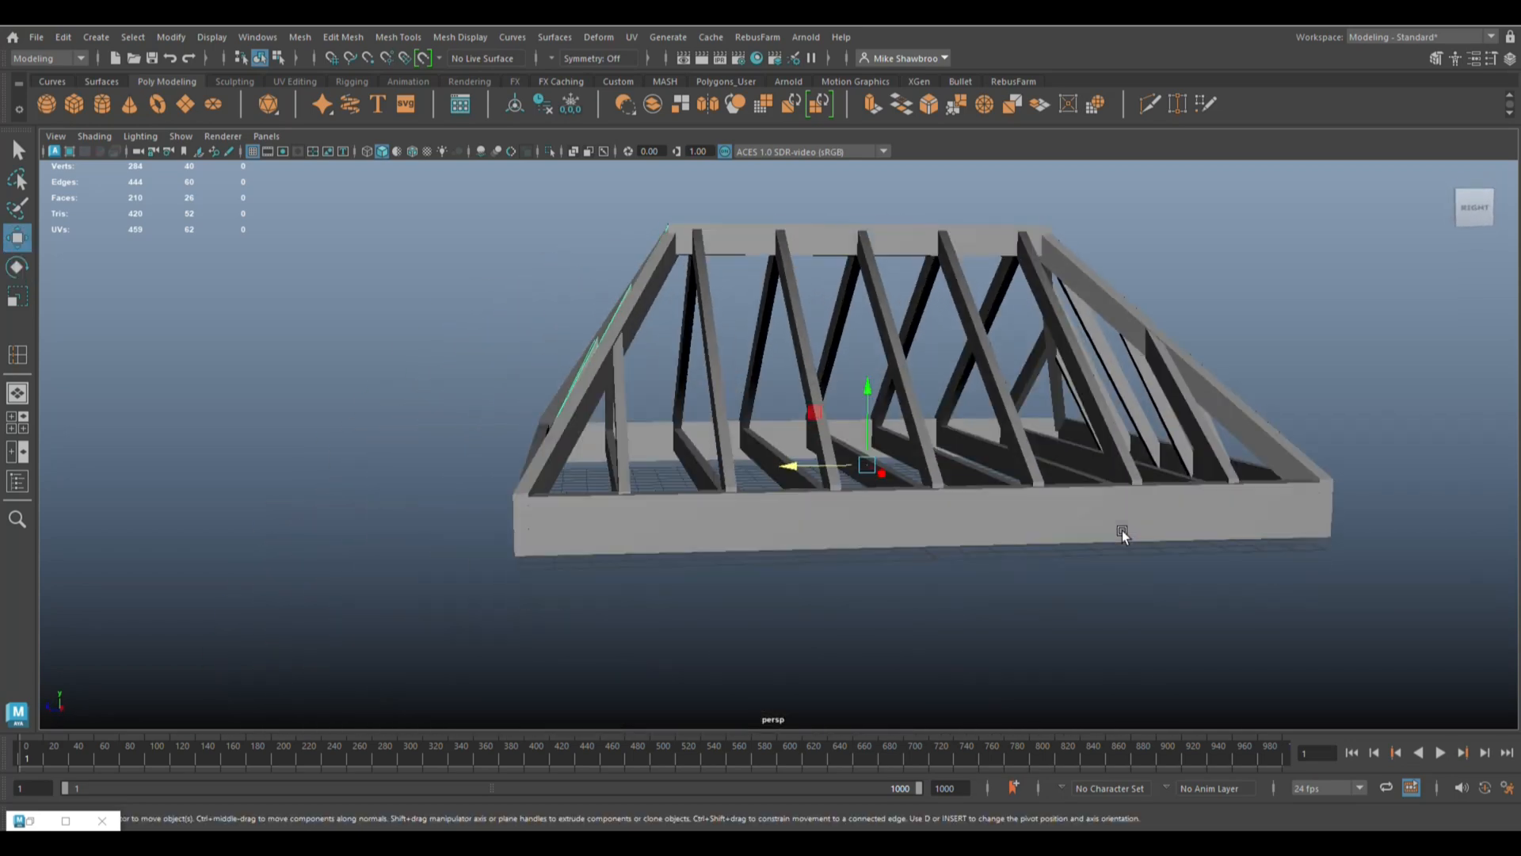
# - Shift the copied rafter set along the ridge direction to seat it on the opposite end of the base frame
pyautogui.moveTo(441, 401); pyautogui.dragTo(580, 588)
pyautogui.keyDown('alt'); pyautogui.moveTo(580, 588); pyautogui.dragTo(596, 667); pyautogui.keyUp('alt')
pyautogui.moveTo(471, 478); pyautogui.dragTo(450, 478)
pyautogui.moveTo(527, 406); pyautogui.dragTo(531, 402)
pyautogui.keyDown('alt'); pyautogui.moveTo(519, 484); pyautogui.dragTo(781, 588); pyautogui.keyUp('alt')
pyautogui.scroll(3, 540, 543)
pyautogui.scroll(-5, 759, 548)
pyautogui.click(781, 586)
# - Nudge vertices of the copied rafter set into line with the roof frame, then return to object mode and deselect
pyautogui.moveTo(1107, 377); pyautogui.dragTo(1032, 377, button='right')
pyautogui.keyDown('alt'); pyautogui.moveTo(888, 476); pyautogui.dragTo(943, 420); pyautogui.keyUp('alt')
pyautogui.moveTo(938, 418); pyautogui.dragTo(792, 572)
pyautogui.keyDown('alt'); pyautogui.moveTo(800, 574); pyautogui.dragTo(900, 654); pyautogui.keyUp('alt')
pyautogui.scroll(3, 900, 654)
pyautogui.moveTo(755, 584); pyautogui.dragTo(761, 585)
pyautogui.moveTo(850, 513); pyautogui.dragTo(855, 508)
pyautogui.scroll(-5, 860, 515)
pyautogui.keyDown('alt'); pyautogui.moveTo(1022, 547); pyautogui.dragTo(959, 626); pyautogui.keyUp('alt')
pyautogui.moveTo(1148, 296); pyautogui.dragTo(1201, 263, button='right')
pyautogui.click(1125, 373)
# - Create a polygon cube, scale it up and lower it beneath the roof frame as the house body
pyautogui.keyDown('alt'); pyautogui.moveTo(879, 618); pyautogui.dragTo(948, 591); pyautogui.keyUp('alt')
pyautogui.click(74, 105)
pyautogui.press('r')
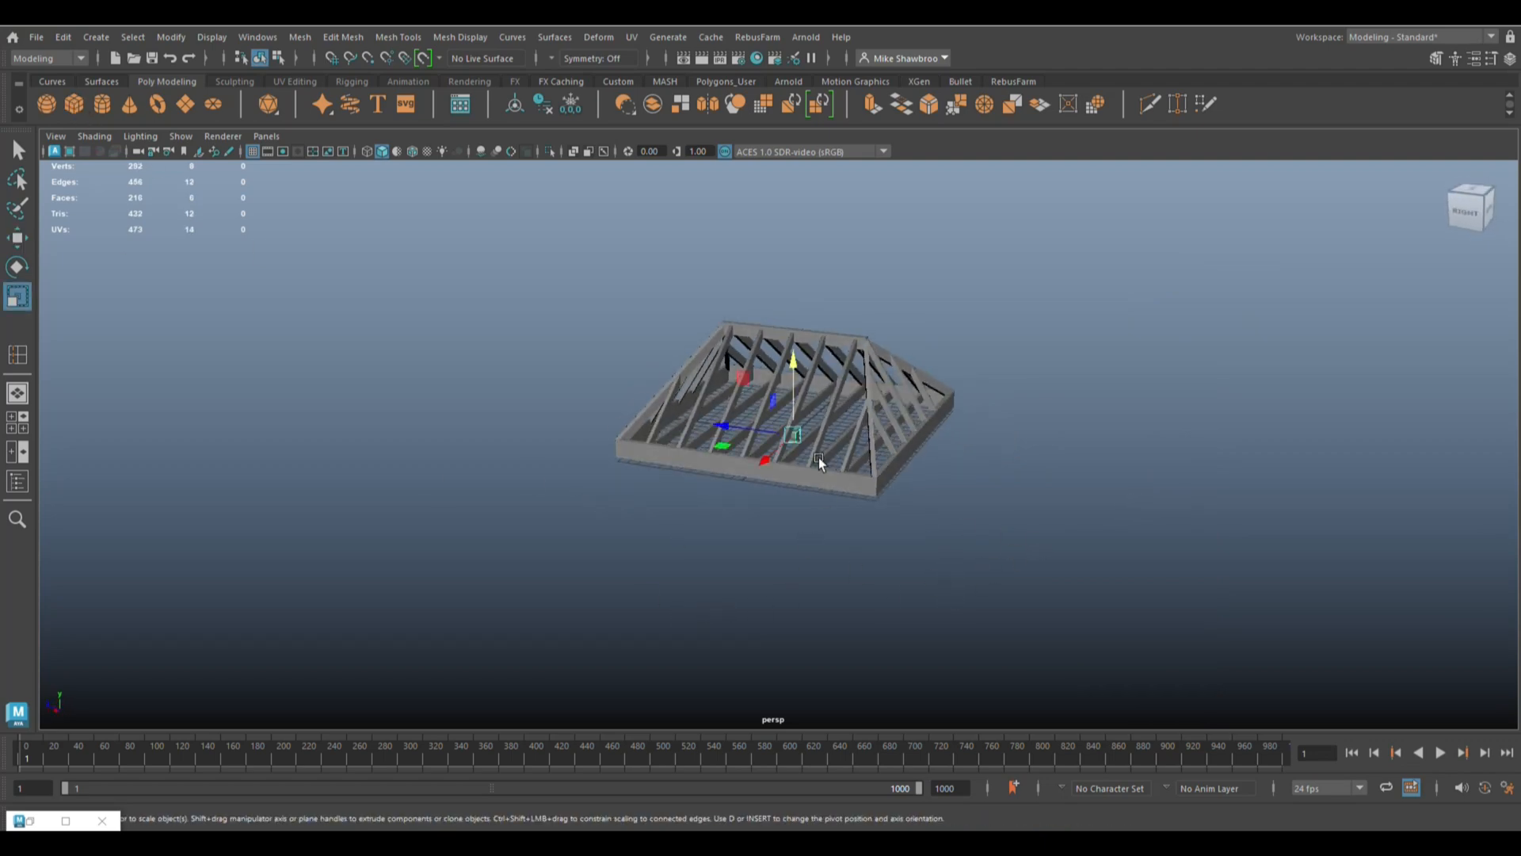
pyautogui.moveTo(793, 435); pyautogui.dragTo(884, 467)
pyautogui.press('w')
pyautogui.moveTo(795, 365); pyautogui.dragTo(797, 486)
# - Scale the box to match the footprint of the roof's base frame, checking it in the orthographic views
pyautogui.click(18, 423)
pyautogui.press('space')
pyautogui.press('r')
pyautogui.moveTo(886, 445); pyautogui.dragTo(962, 461)
pyautogui.press('space')
pyautogui.press('space')
# - Delete one face of the box below the roof so it becomes an open shell
pyautogui.keyDown('alt'); pyautogui.moveTo(1076, 505); pyautogui.dragTo(803, 442); pyautogui.keyUp('alt')
pyautogui.press('w')
pyautogui.click(804, 442)
pyautogui.press('Delete')
# - Extrude the open box with a thickness of 0.2 to give its walls depth
pyautogui.keyDown('alt'); pyautogui.moveTo(1044, 551); pyautogui.dragTo(1038, 507); pyautogui.keyUp('alt')
pyautogui.moveTo(838, 508); pyautogui.dragTo(933, 341, button='right')
pyautogui.hotkey('ctrl', 'e')
pyautogui.click(1268, 465)
pyautogui.write('0.2')
pyautogui.press('Return')
# - Assign a new Blinn material to the walls, raise its transparency to make them see-through, and deselect
pyautogui.keyDown('alt'); pyautogui.moveTo(1053, 507); pyautogui.dragTo(1002, 469); pyautogui.keyUp('alt')
pyautogui.moveTo(838, 514); pyautogui.dragTo(910, 357, button='right')
pyautogui.rightClick(832, 551)
pyautogui.click(828, 784)
pyautogui.click(642, 435)
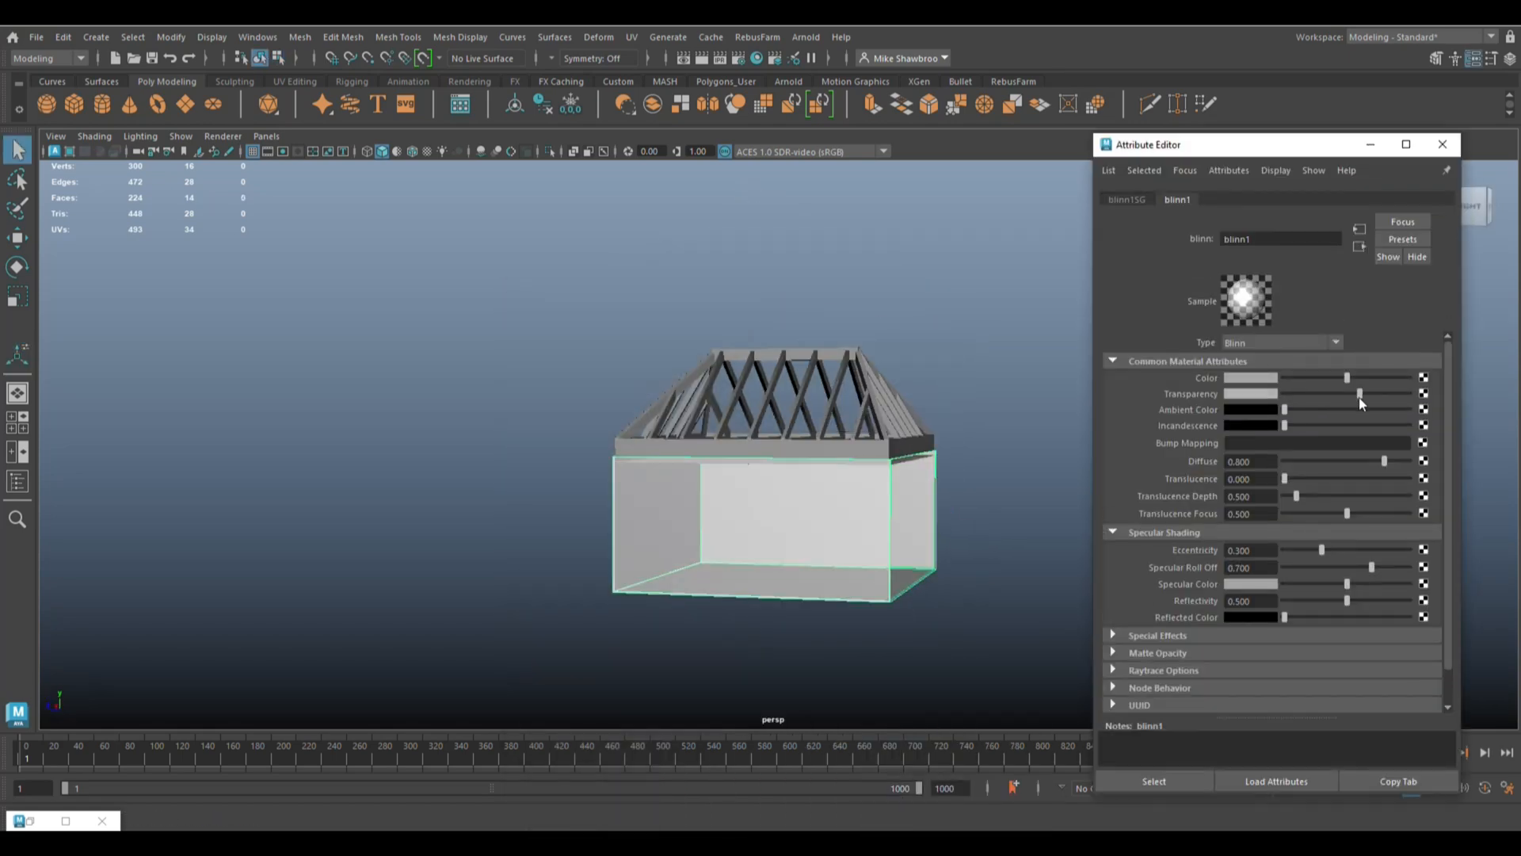
pyautogui.click(981, 668)
# - Show the scene in the four-view layout and put the material attribute window away
pyautogui.click(21, 423)
pyautogui.press('space')
pyautogui.click(1407, 145)
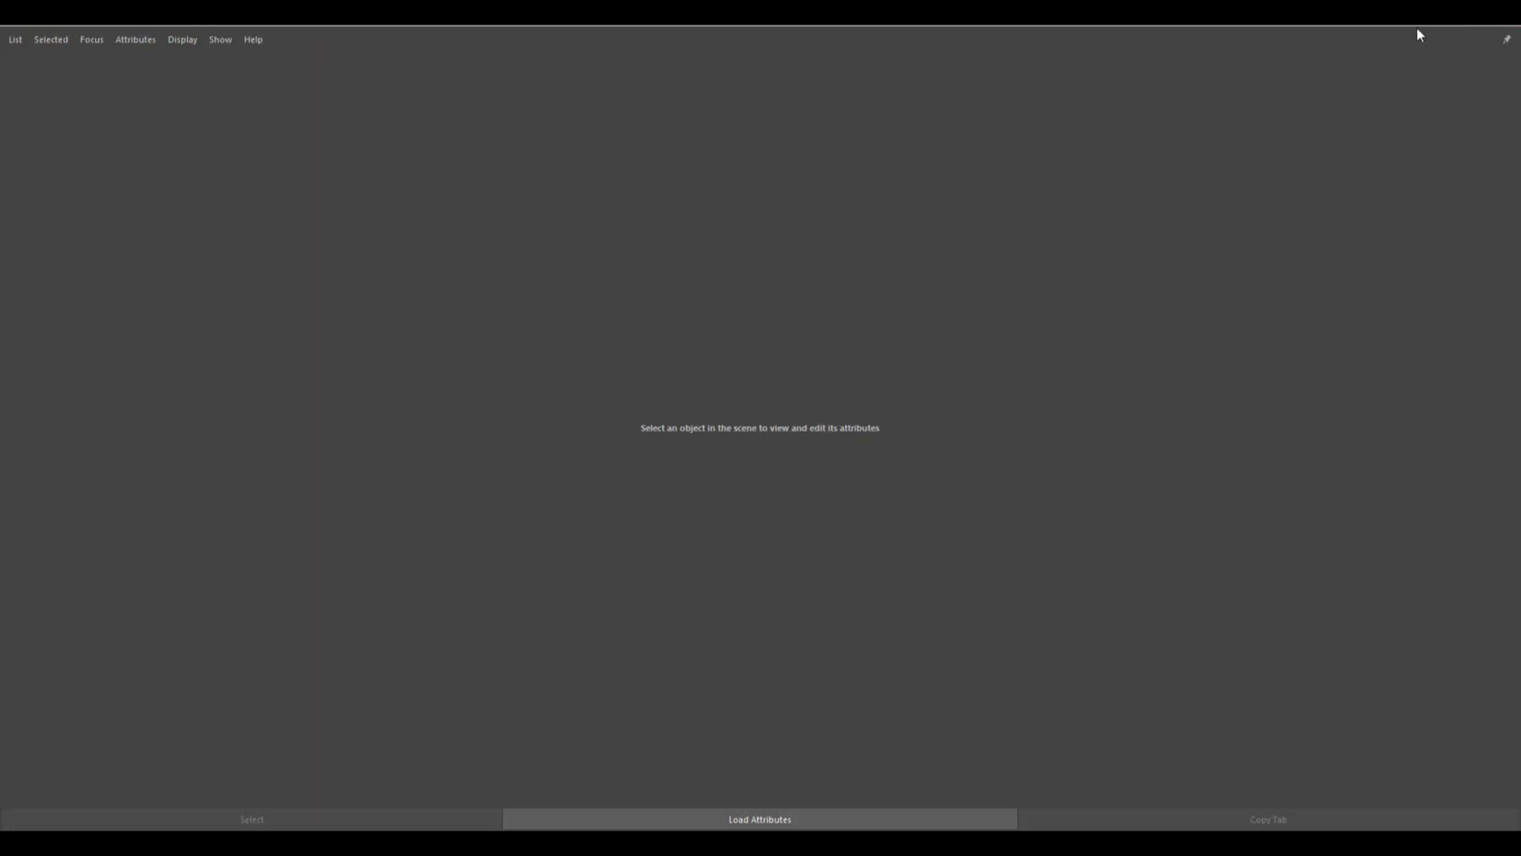
pyautogui.click(1427, 16)
pyautogui.click(16, 432)
# - Frame the finished roof in the viewports and compare shaded display with default lighting against all-lights display
pyautogui.press('7')
pyautogui.press('7')
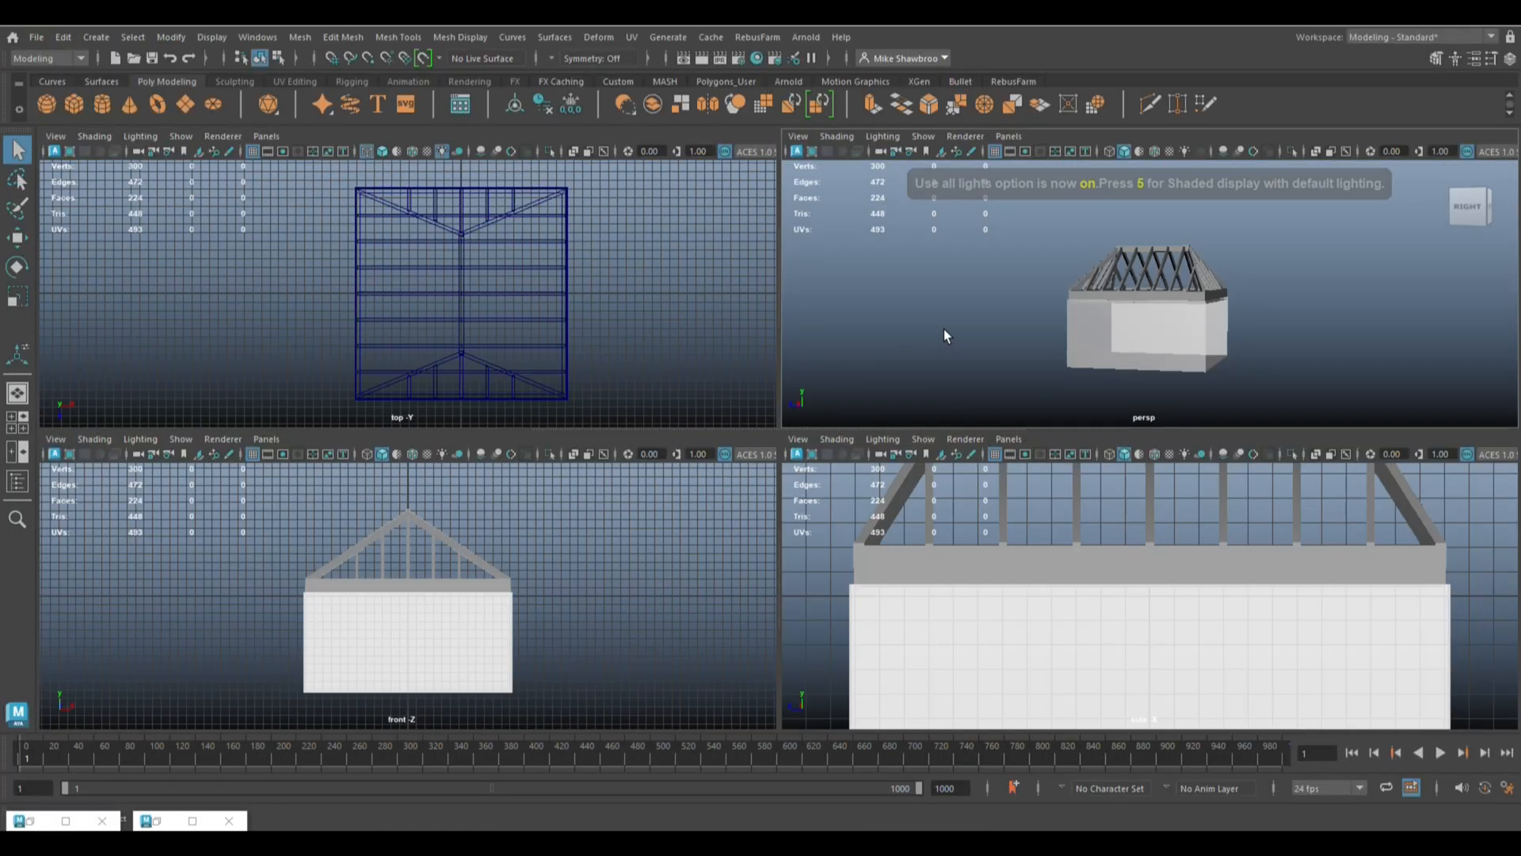
pyautogui.press('7')
pyautogui.press('7')
pyautogui.press('f')
pyautogui.press('f')
pyautogui.press('f')
pyautogui.keyDown('alt'); pyautogui.moveTo(983, 356); pyautogui.dragTo(910, 420); pyautogui.keyUp('alt')
pyautogui.press('5')
pyautogui.press('7')
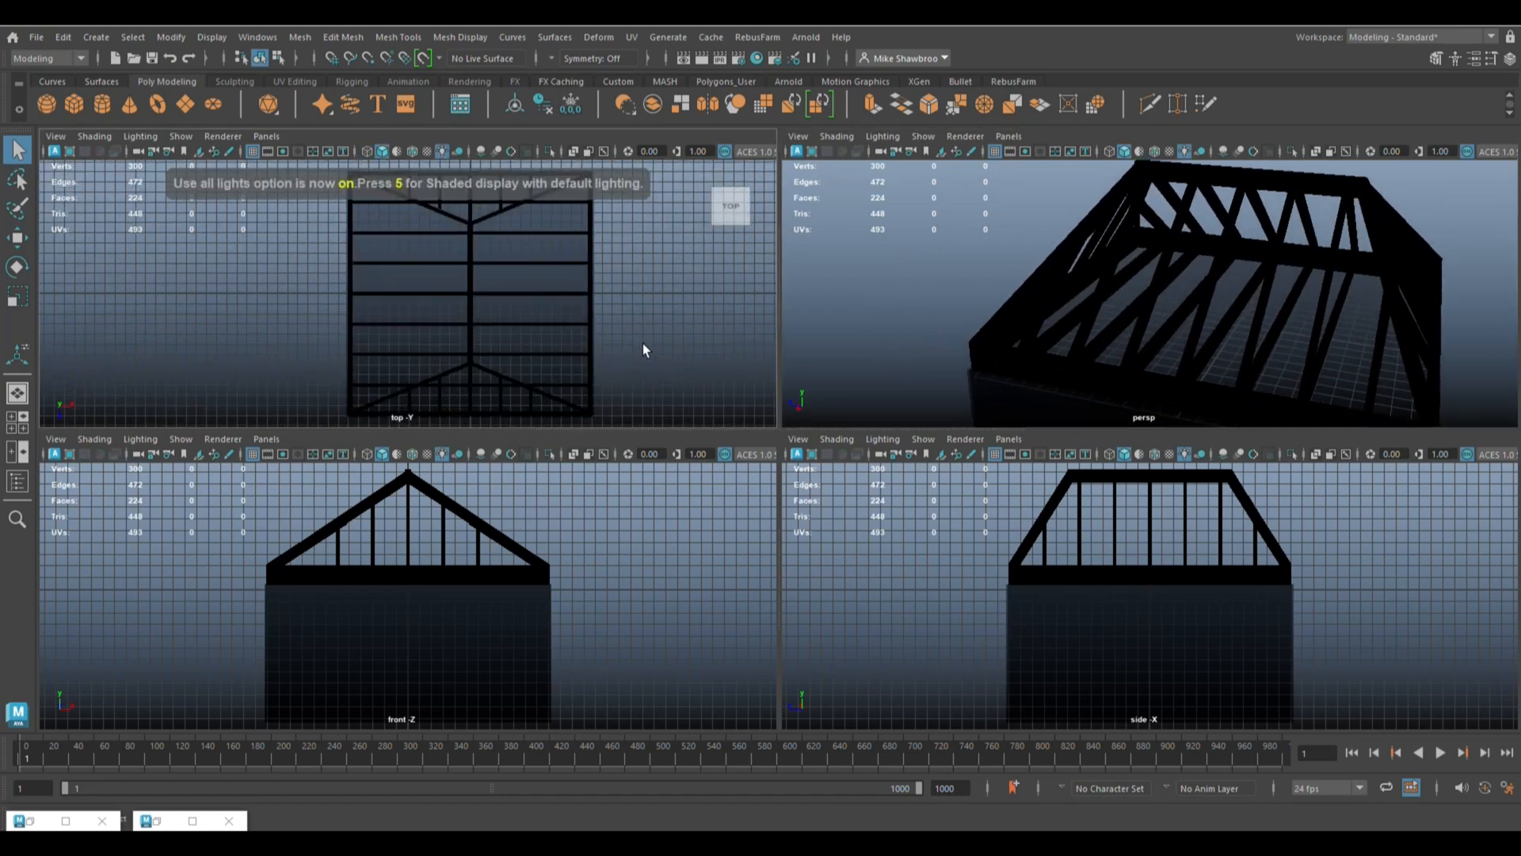
pyautogui.press('f')
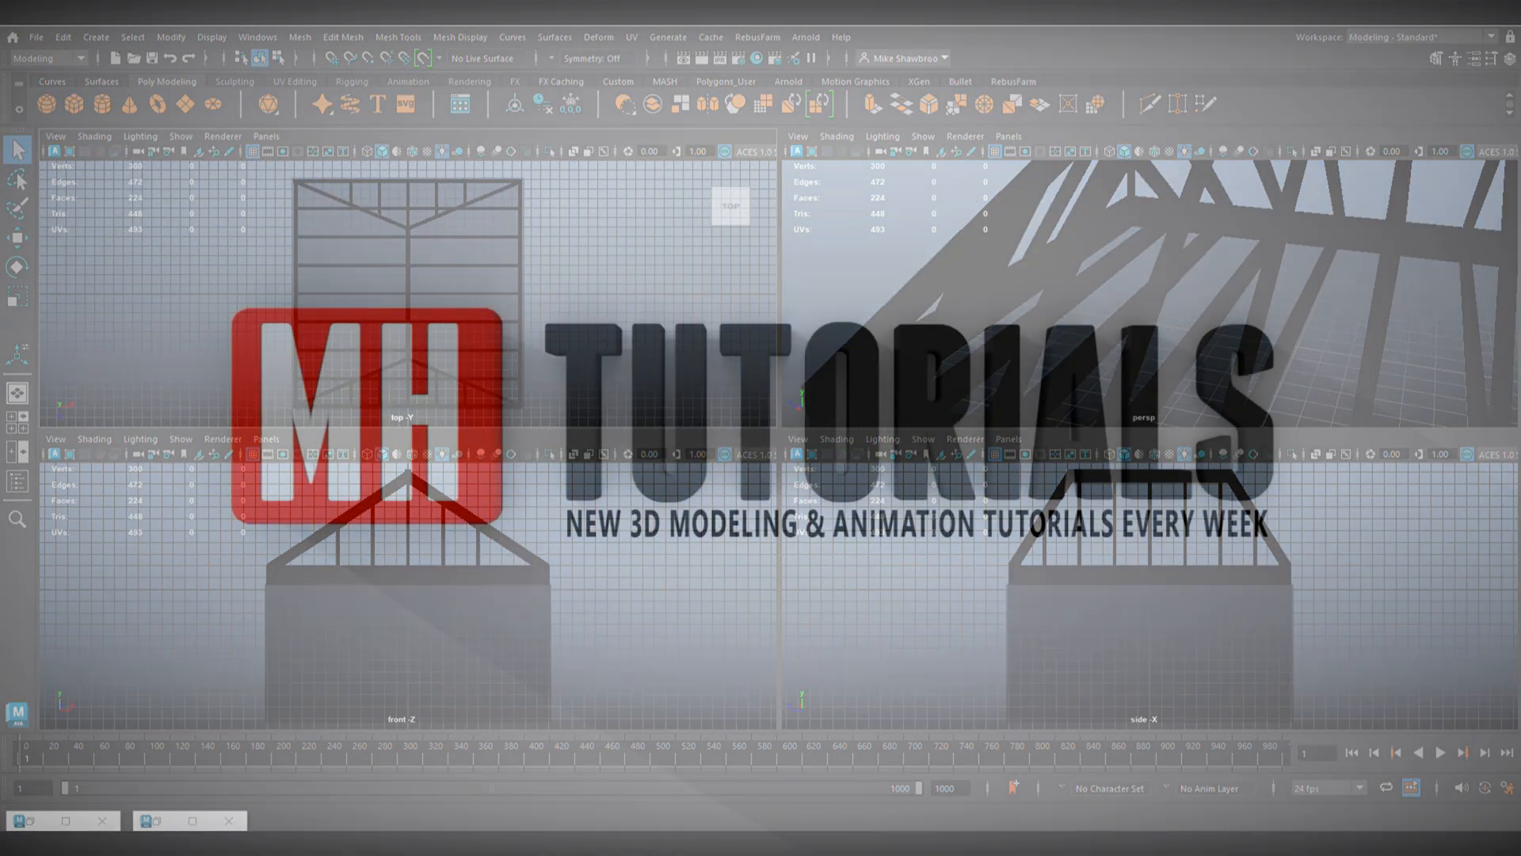